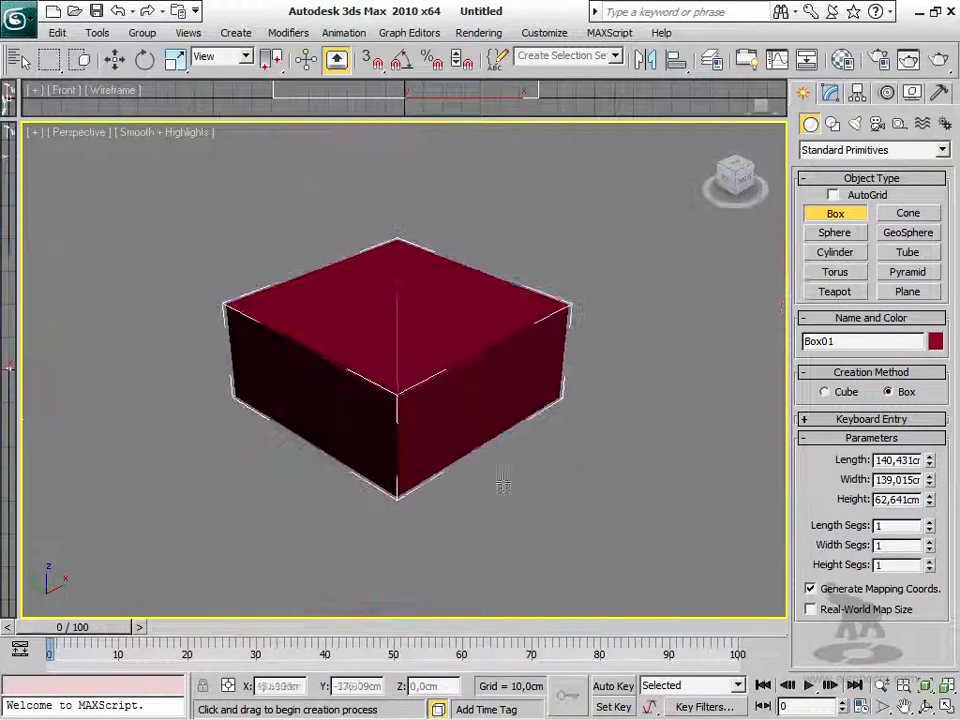
- Create a teapot with a radius of about 26 cm beside the box and display the perspective view in wireframe
{"action": "left_click", "coordinate": [848, 293]}
{"action": "left_click_drag", "start_coordinate": [617, 392], "coordinate": [662, 401]}
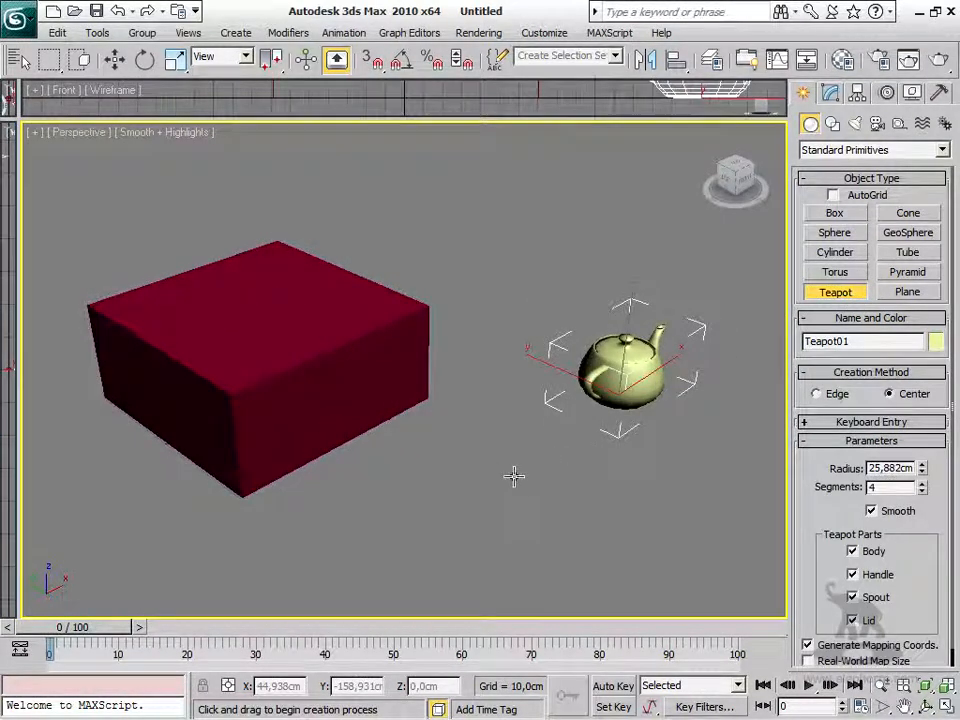
{"action": "key", "text": "F3"}
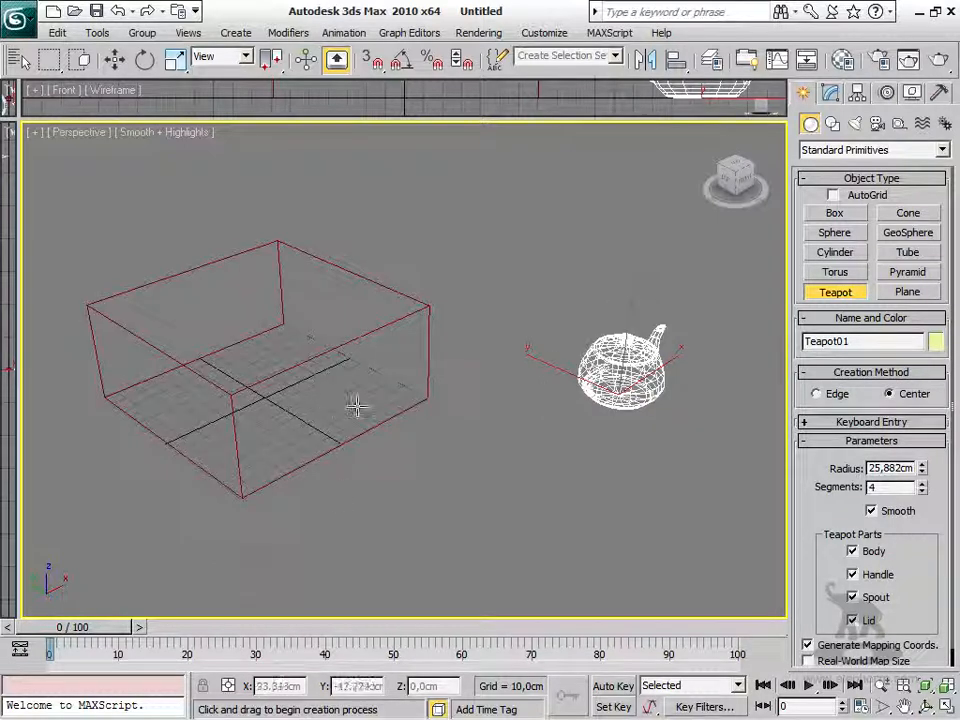
{"action": "right_click", "coordinate": [612, 348]}
{"action": "key", "text": "F3"}
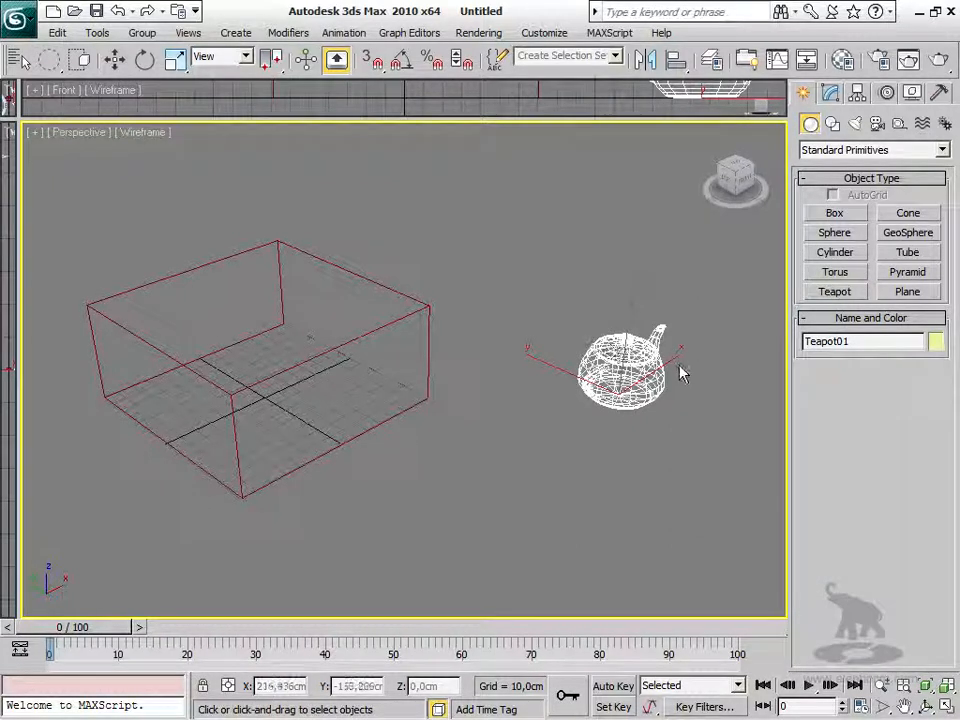
{"action": "key", "text": "w"}
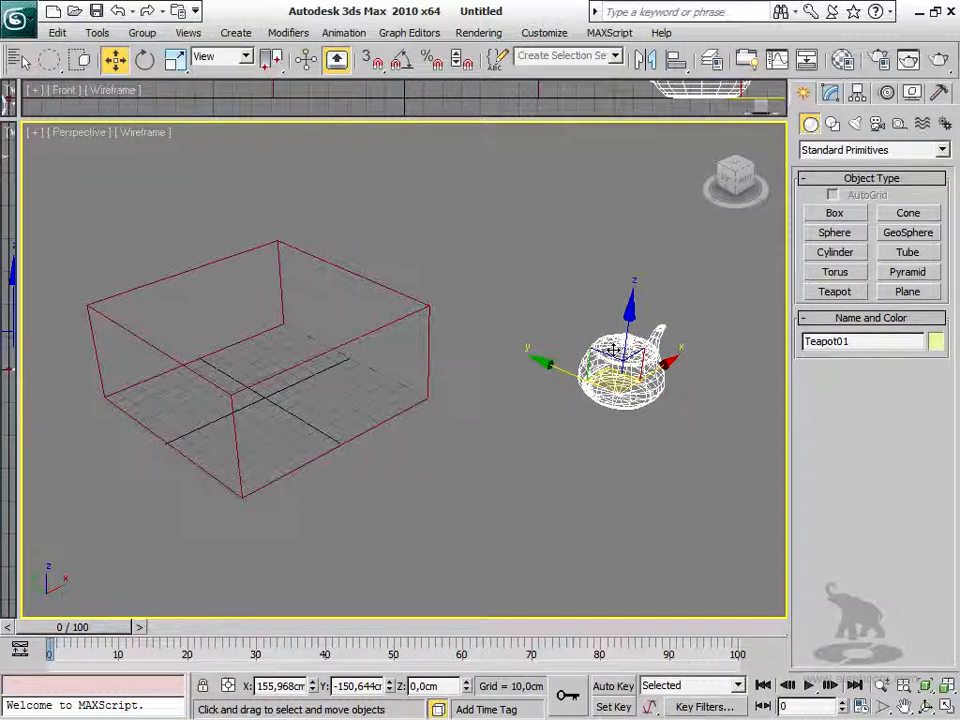
{"action": "key", "text": "q"}
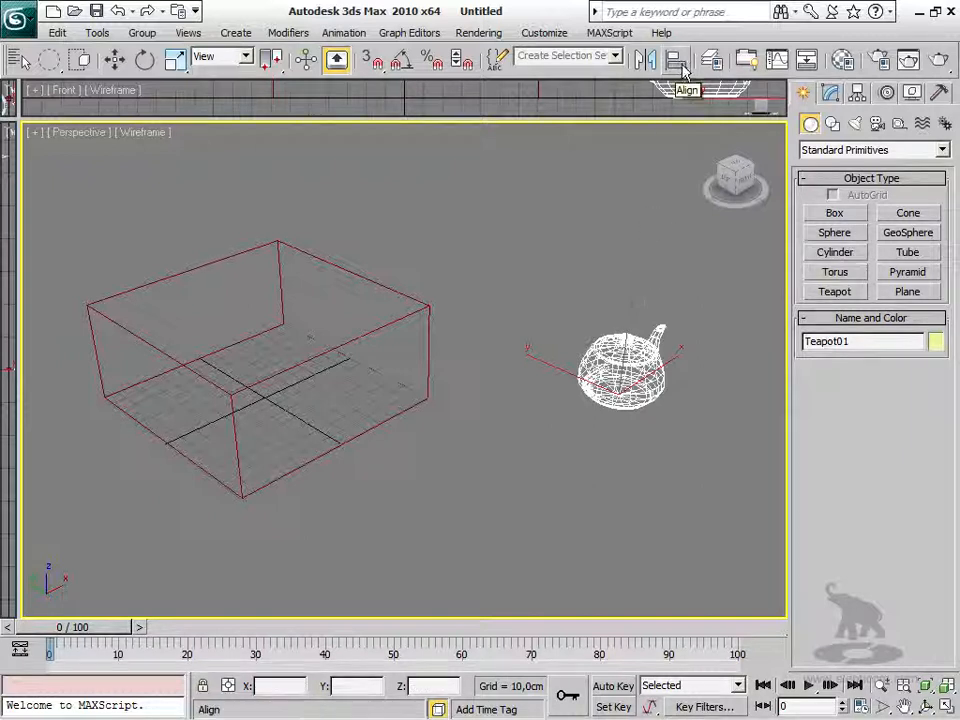
{"action": "left_click_drag", "start_coordinate": [685, 75], "coordinate": [583, 213]}
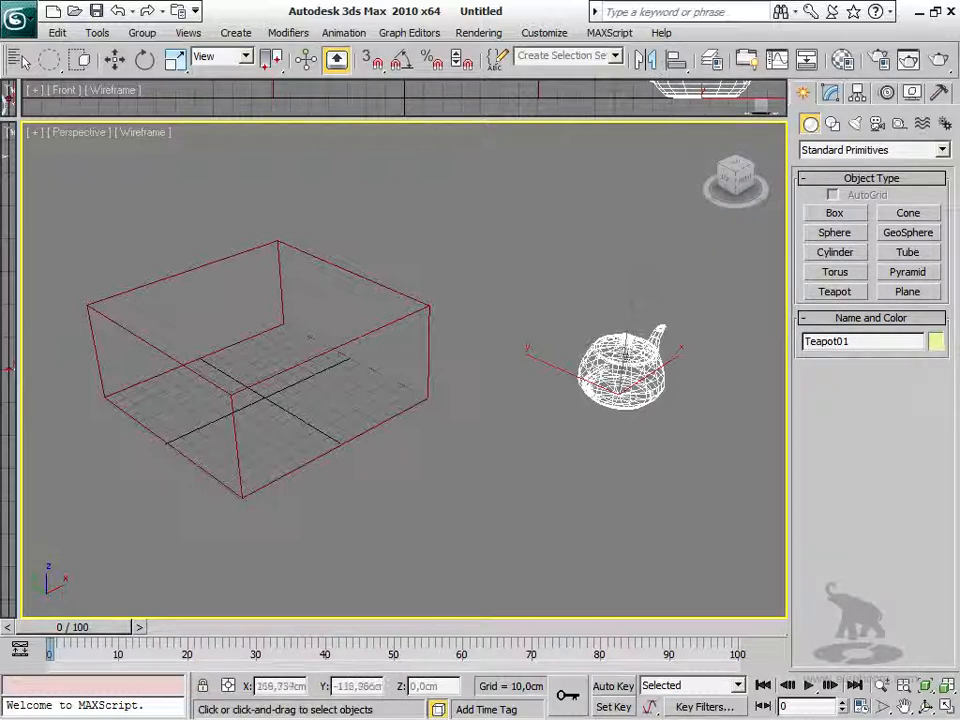
- Start aligning the teapot to the box with X, Y and Z Position enabled, matching center to center
{"action": "left_click", "coordinate": [676, 59]}
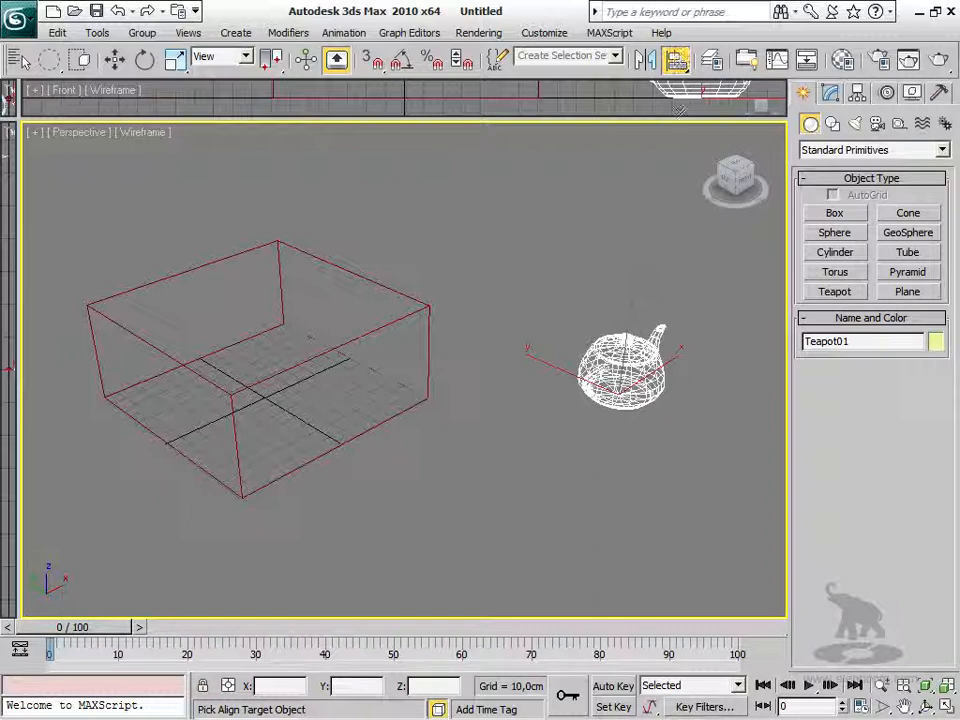
{"action": "left_click", "coordinate": [343, 272]}
{"action": "left_click_drag", "start_coordinate": [428, 198], "coordinate": [584, 177]}
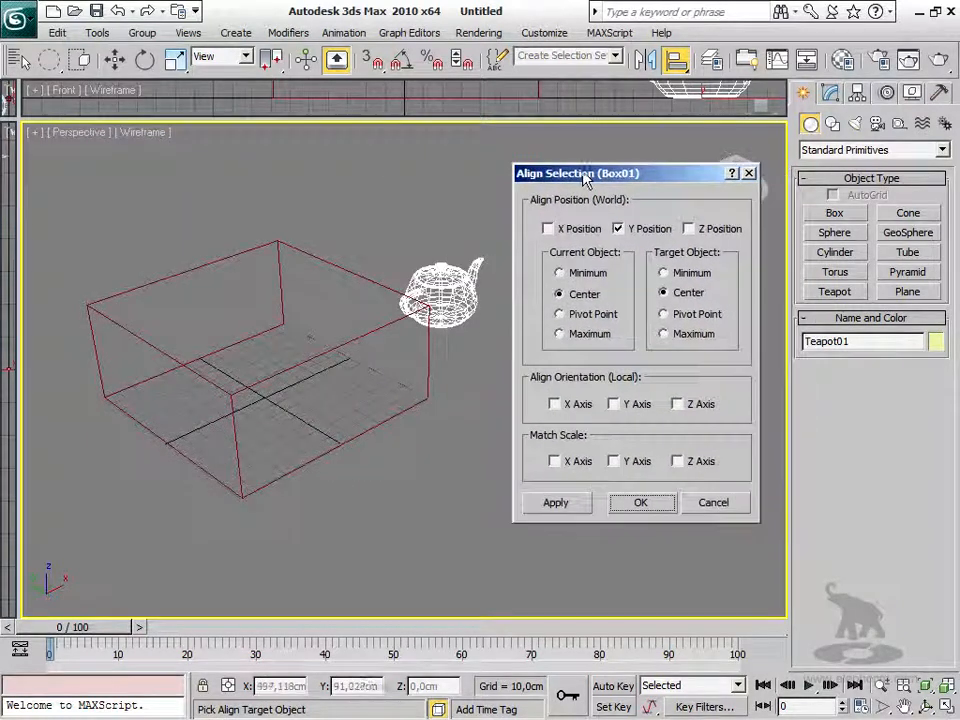
{"action": "left_click", "coordinate": [563, 230]}
{"action": "left_click", "coordinate": [690, 229]}
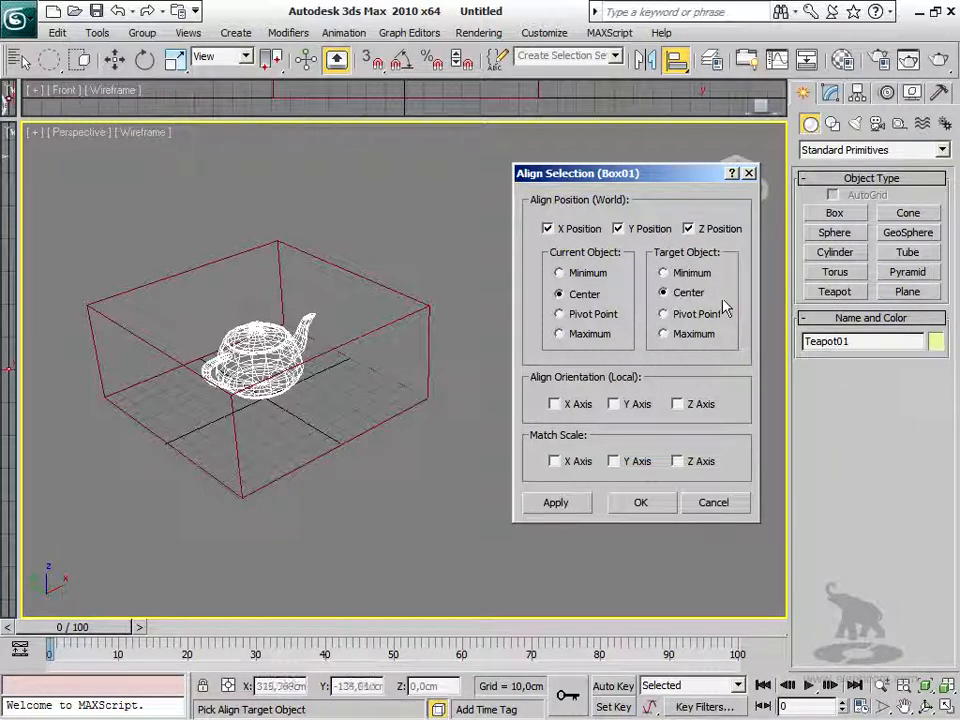
- Try the teapot's Minimum and Maximum alignment references and settle on its Pivot Point matched to the box's Maximum
{"action": "left_click", "coordinate": [585, 277]}
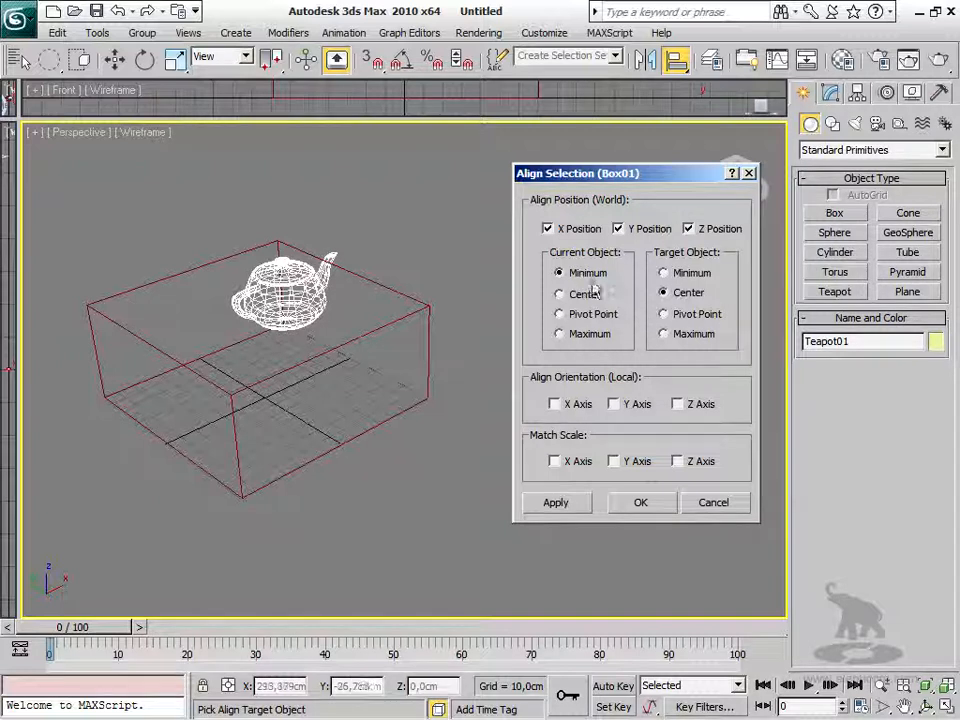
{"action": "left_click", "coordinate": [574, 335]}
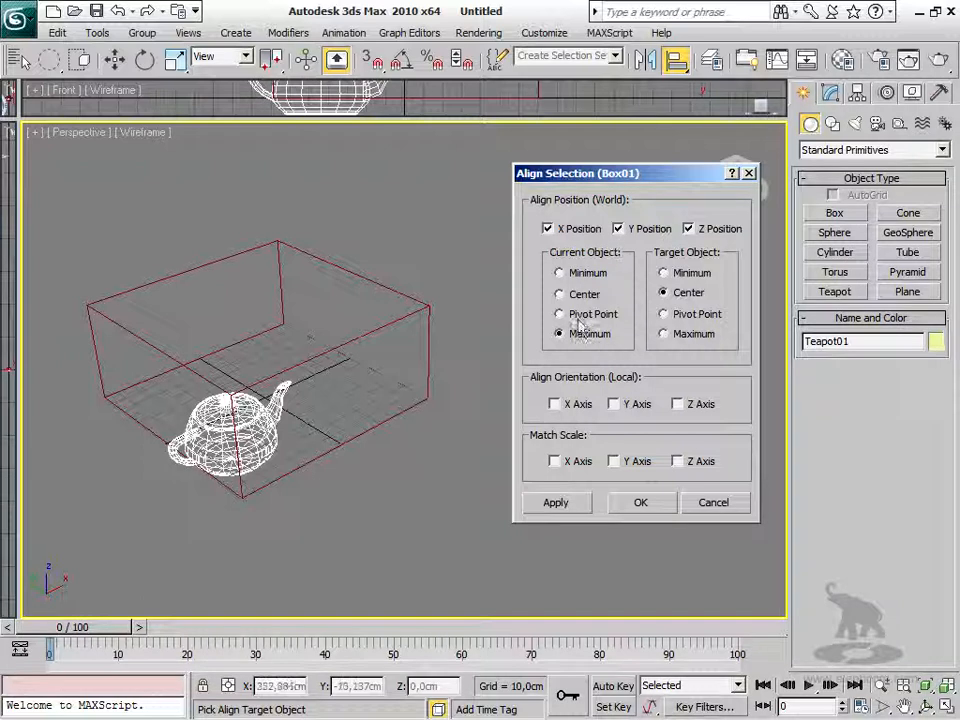
{"action": "left_click", "coordinate": [583, 318]}
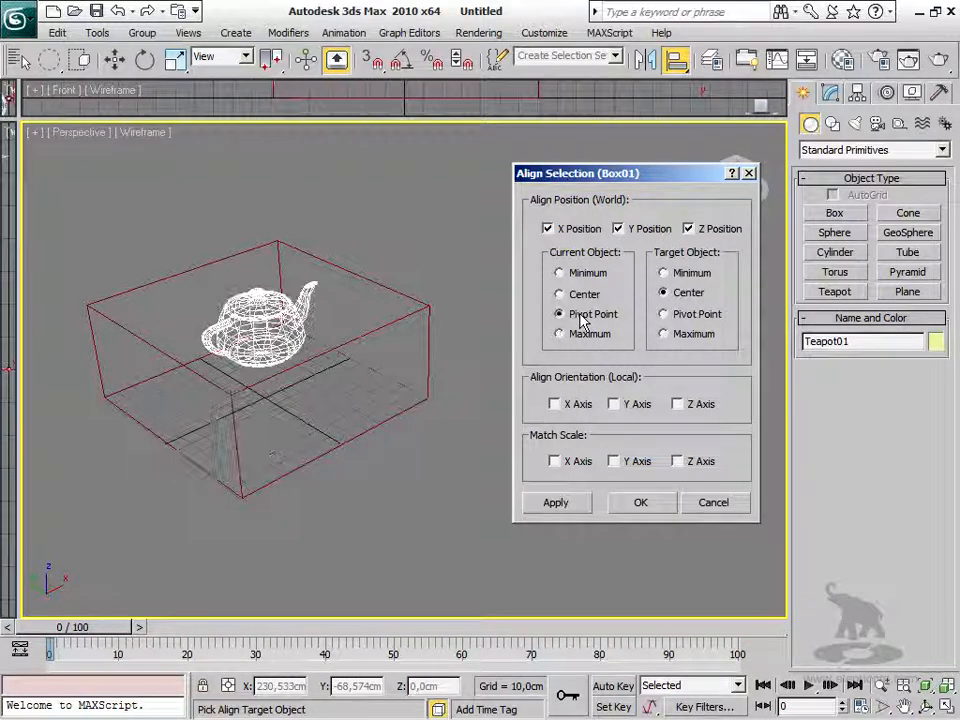
{"action": "left_click", "coordinate": [665, 315]}
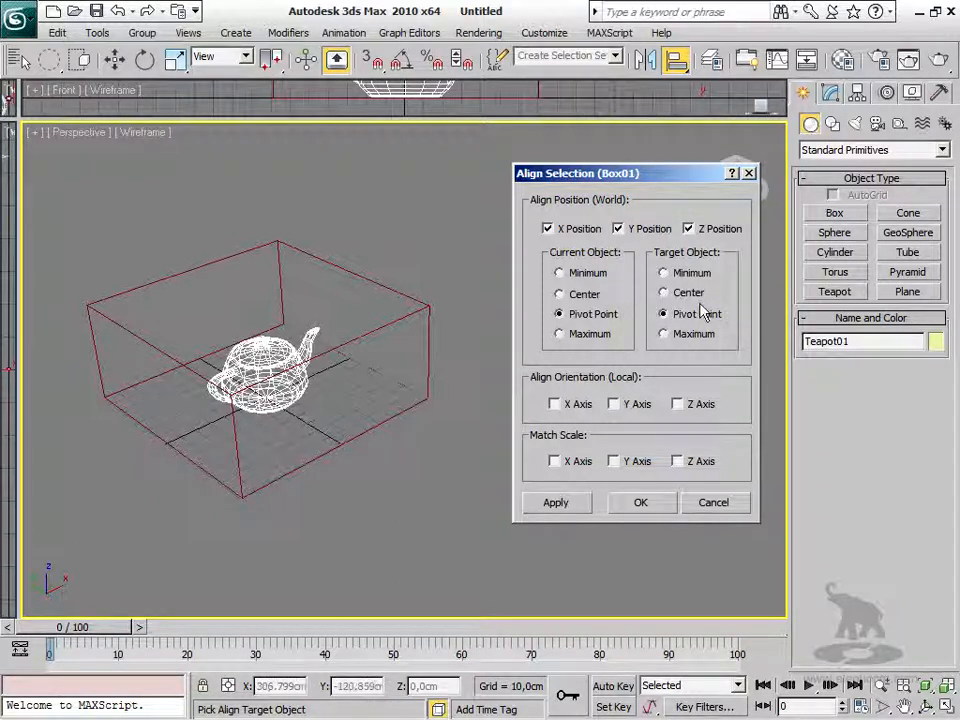
{"action": "left_click", "coordinate": [680, 335]}
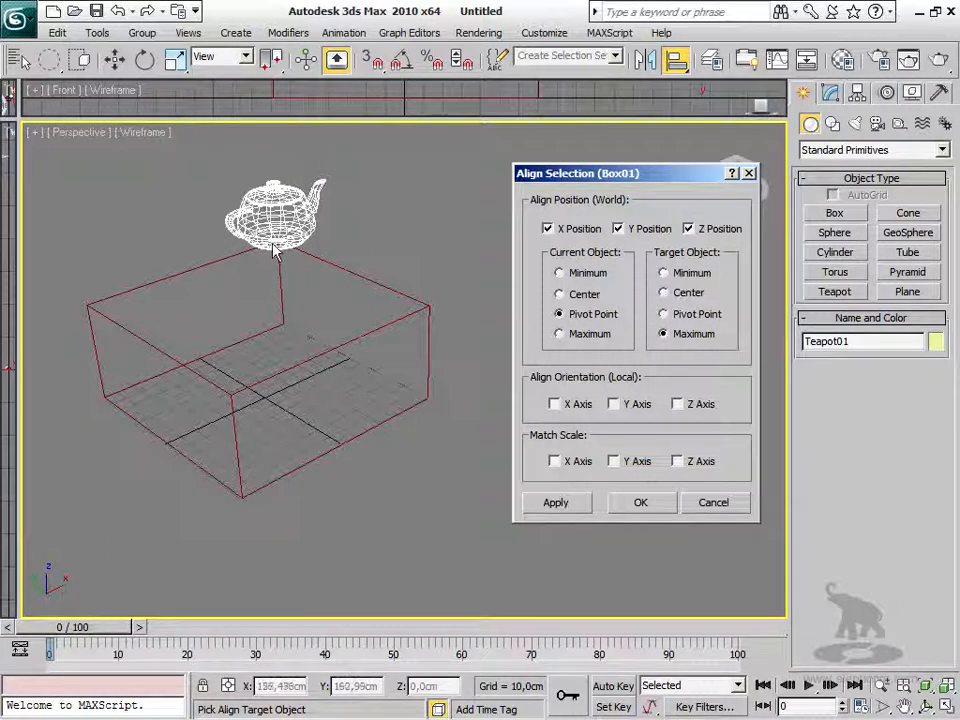
- Restrict the alignment to X and Y Position only and apply it to the teapot
{"action": "left_click", "coordinate": [548, 229]}
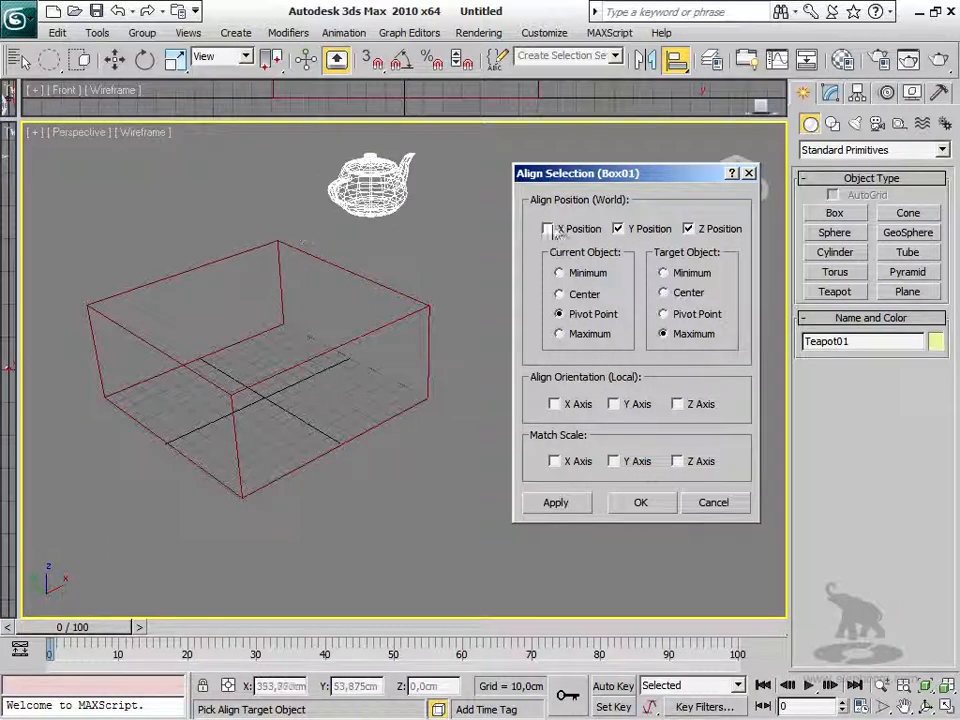
{"action": "left_click", "coordinate": [619, 229]}
{"action": "left_click_drag", "start_coordinate": [649, 180], "coordinate": [547, 174]}
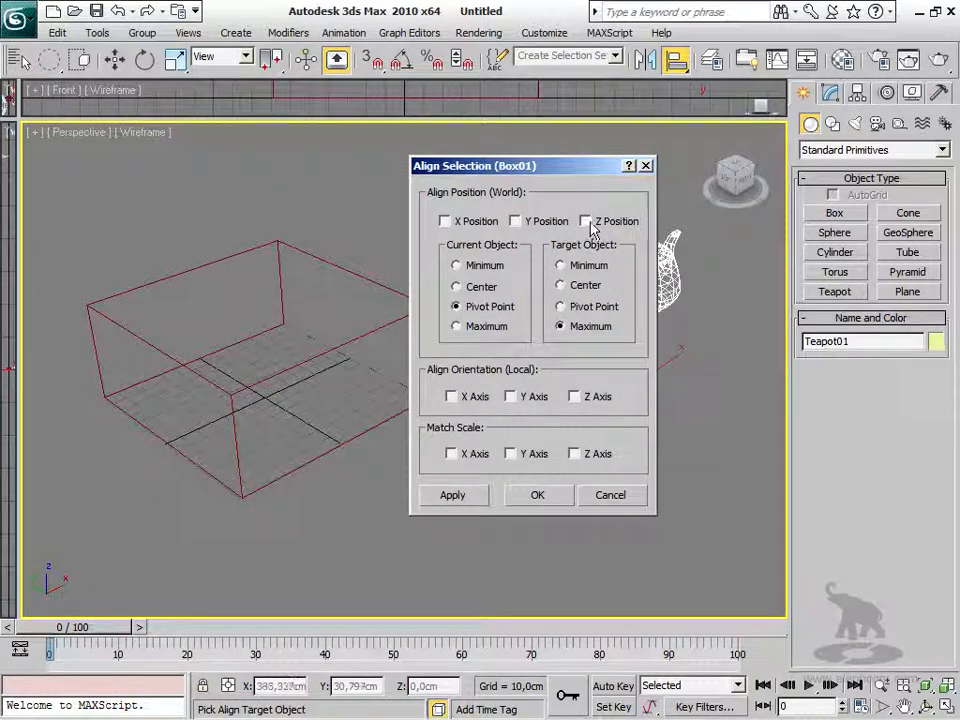
{"action": "left_click", "coordinate": [586, 222]}
{"action": "left_click", "coordinate": [515, 222]}
{"action": "left_click", "coordinate": [445, 222]}
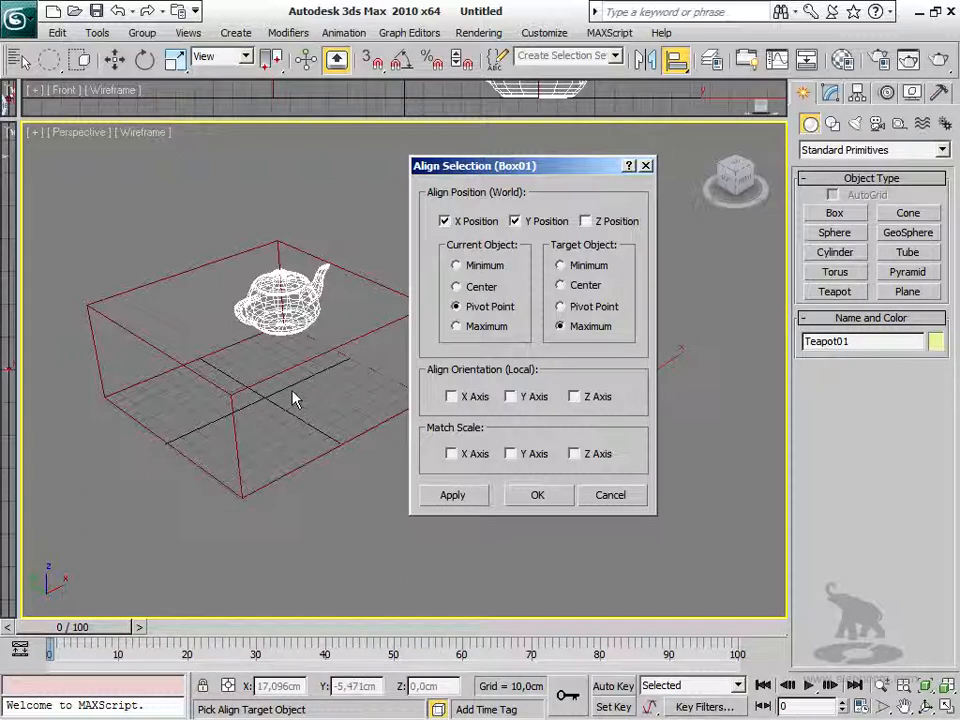
{"action": "left_click", "coordinate": [537, 495]}
- Align the teapot to the box again in Z Position only, matching its Pivot Point to the box's Maximum
{"action": "middle_click_drag", "start_coordinate": [365, 463], "coordinate": [495, 394], "text": "alt"}
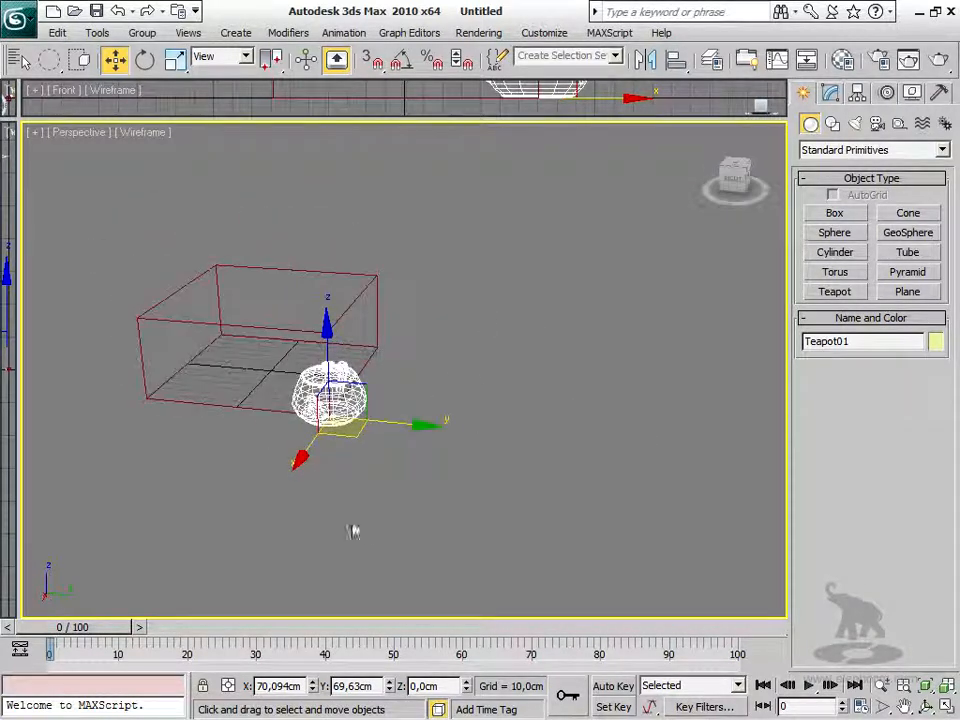
{"action": "key", "text": "alt+a"}
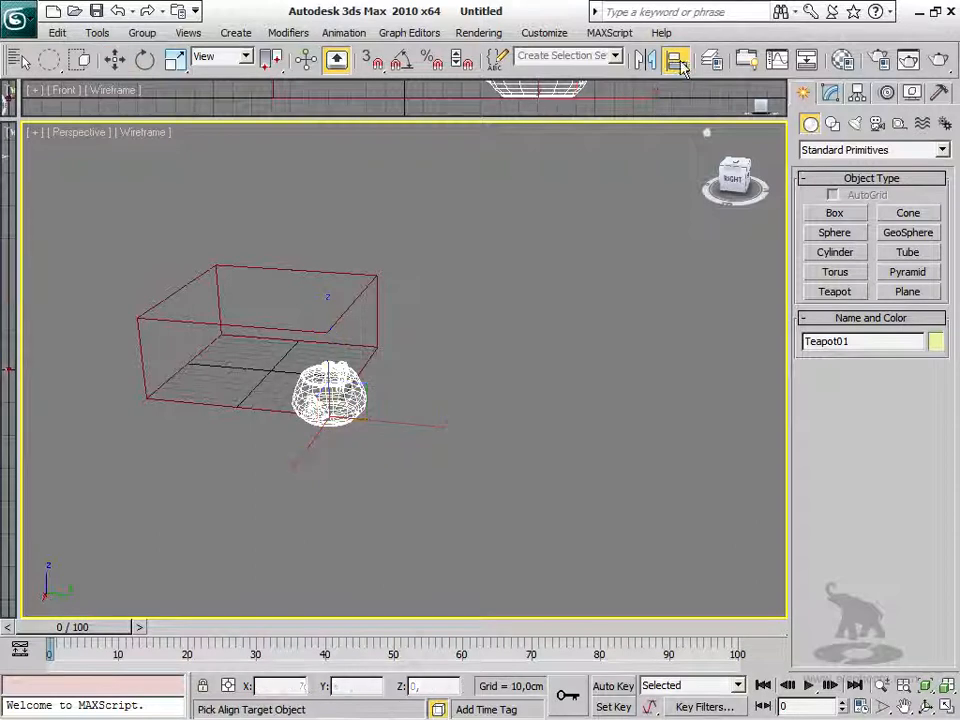
{"action": "left_click", "coordinate": [376, 277]}
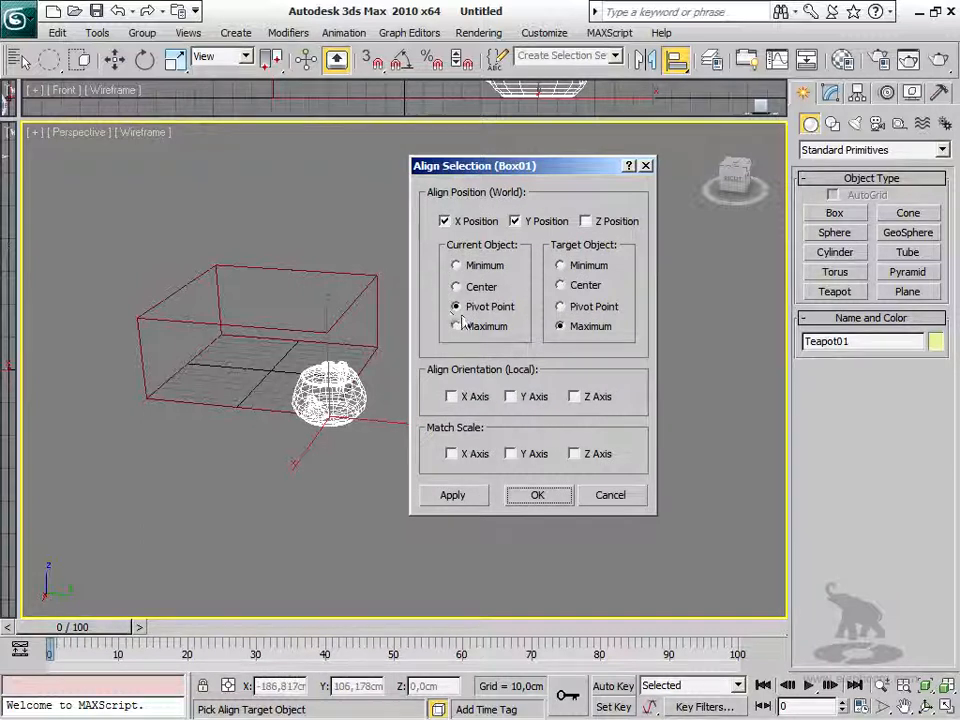
{"action": "left_click", "coordinate": [515, 221]}
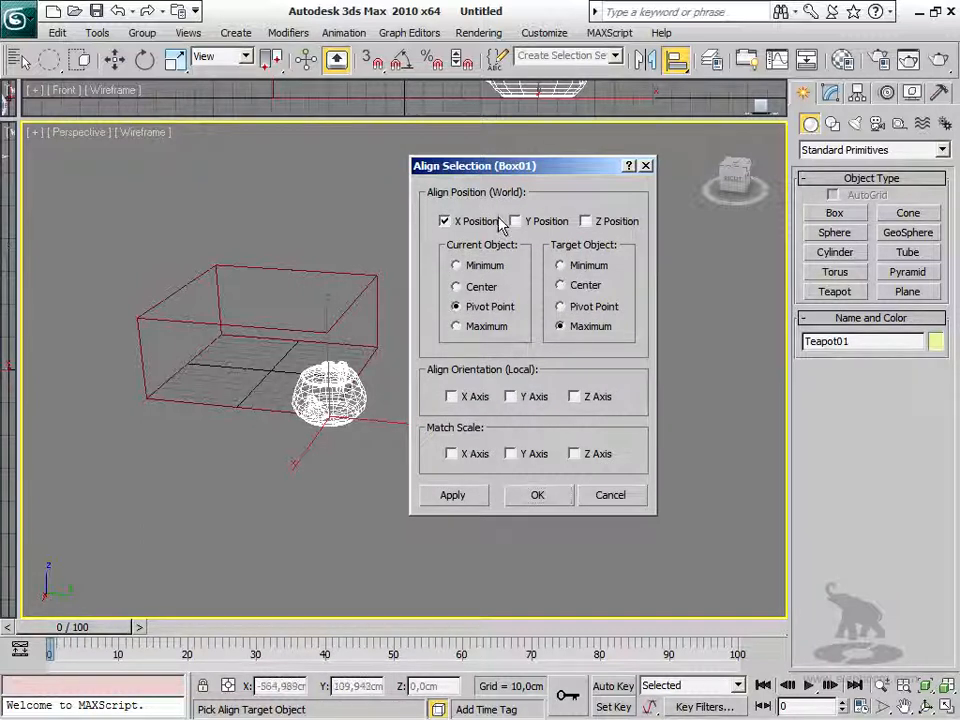
{"action": "left_click", "coordinate": [444, 221]}
{"action": "left_click", "coordinate": [586, 221]}
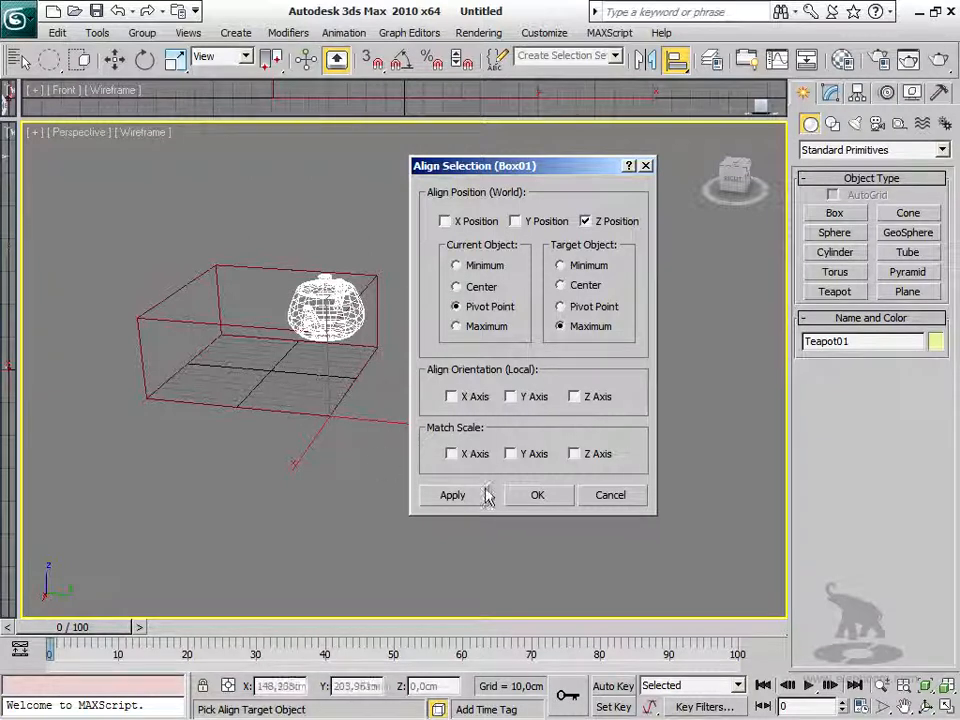
{"action": "left_click", "coordinate": [512, 497]}
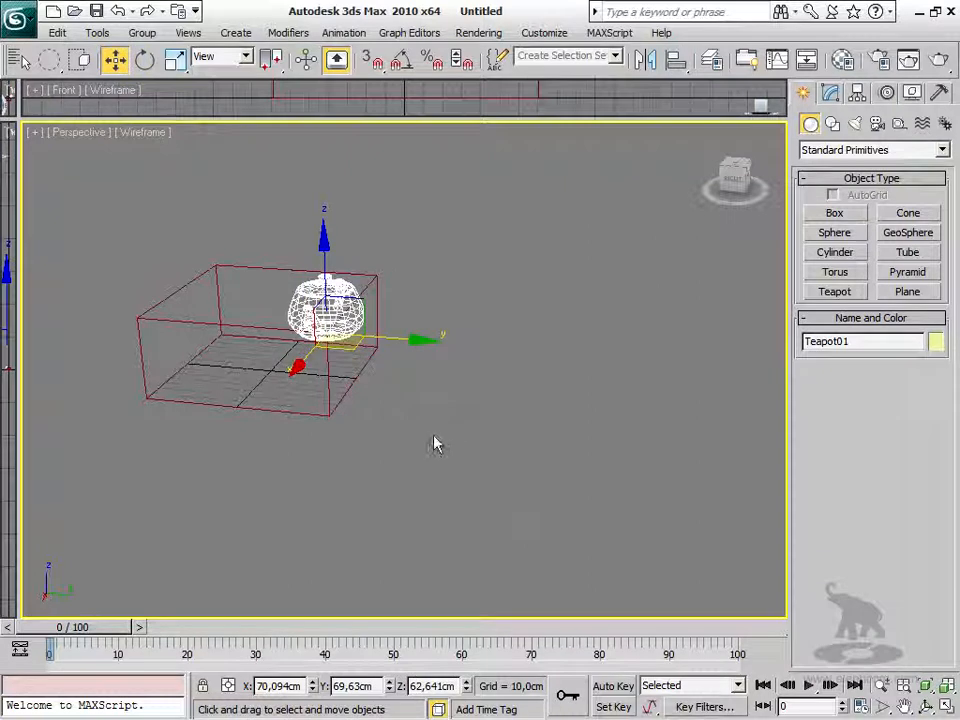
- Move the teapot horizontally across the box's top face to about X 22 cm and Y -5 cm
{"action": "middle_click_drag", "start_coordinate": [416, 432], "coordinate": [431, 399], "text": "alt"}
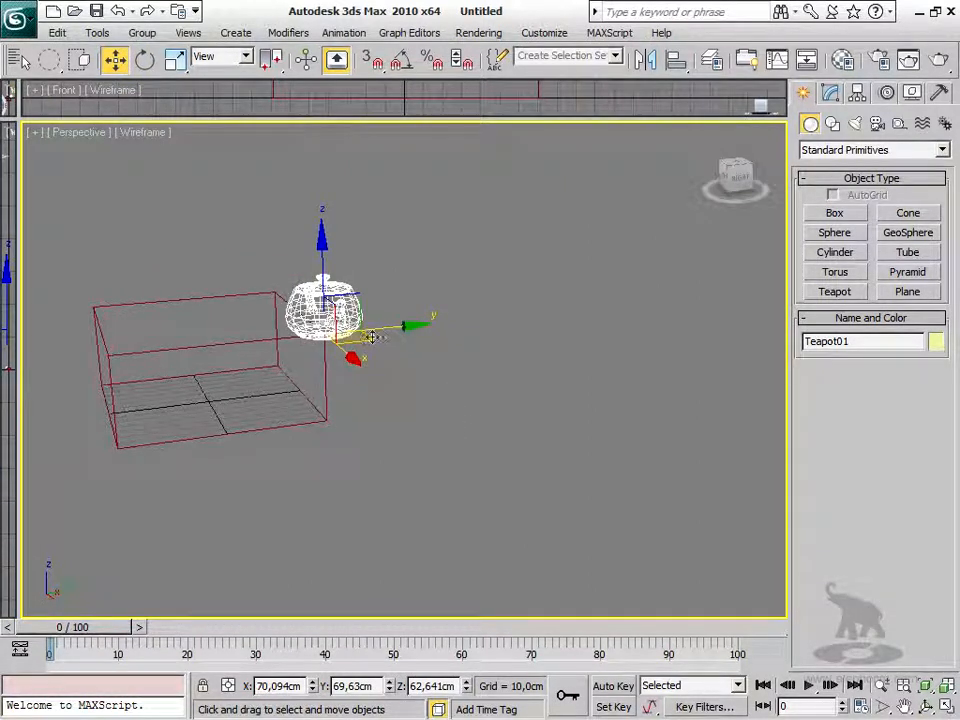
{"action": "middle_click_drag", "start_coordinate": [352, 333], "coordinate": [410, 460], "text": "alt"}
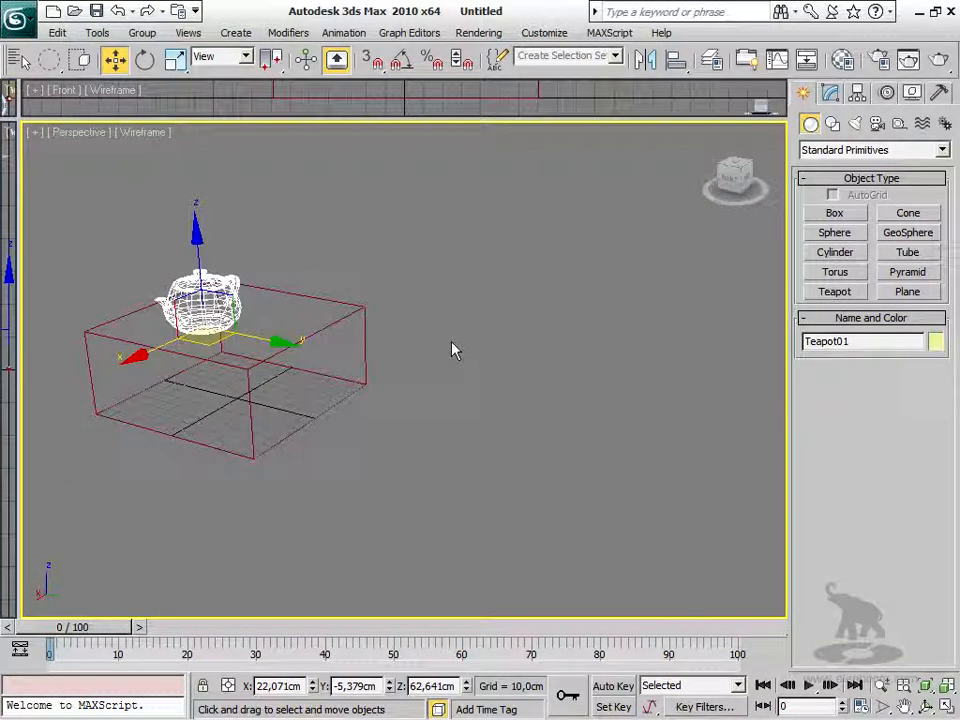
- Create a second box beside the first, about 123 cm long, 183 cm wide and -67 cm high
{"action": "left_click", "coordinate": [834, 213]}
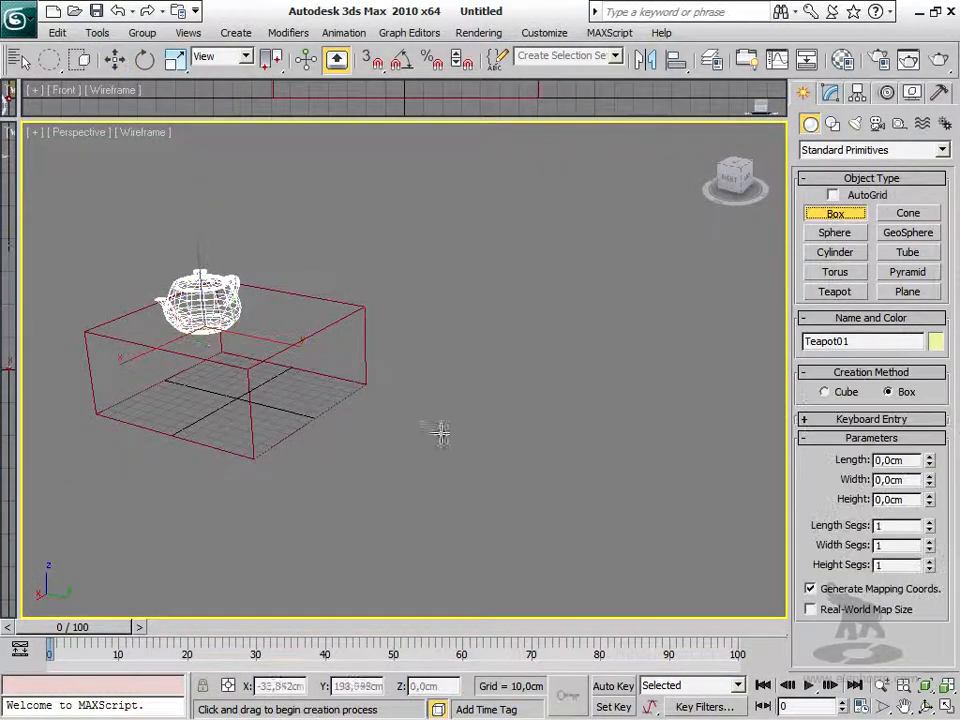
{"action": "left_click_drag", "start_coordinate": [355, 466], "coordinate": [627, 400]}
{"action": "left_click", "coordinate": [625, 487]}
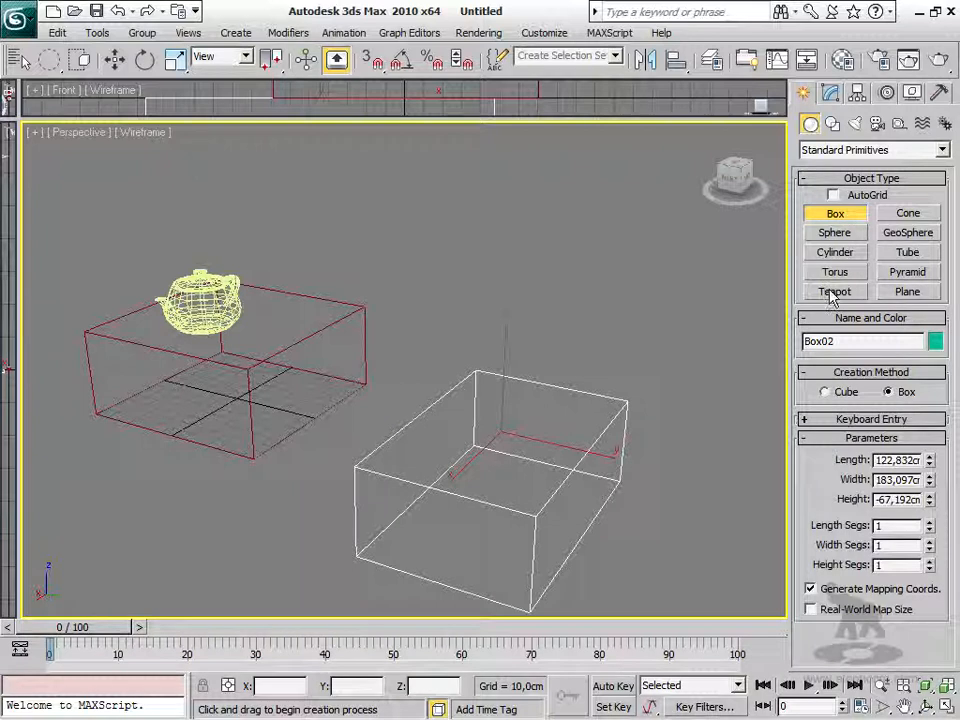
- Use Quick Align to snap the teapot onto the second box
{"action": "left_click", "coordinate": [676, 61]}
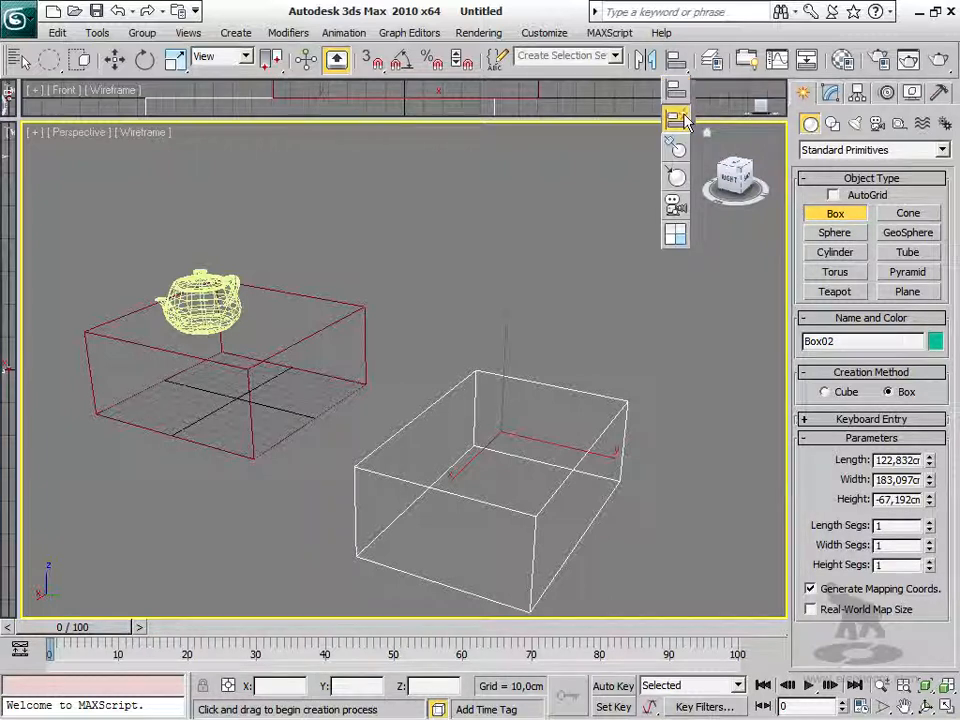
{"action": "left_click_drag", "start_coordinate": [685, 118], "coordinate": [708, 316]}
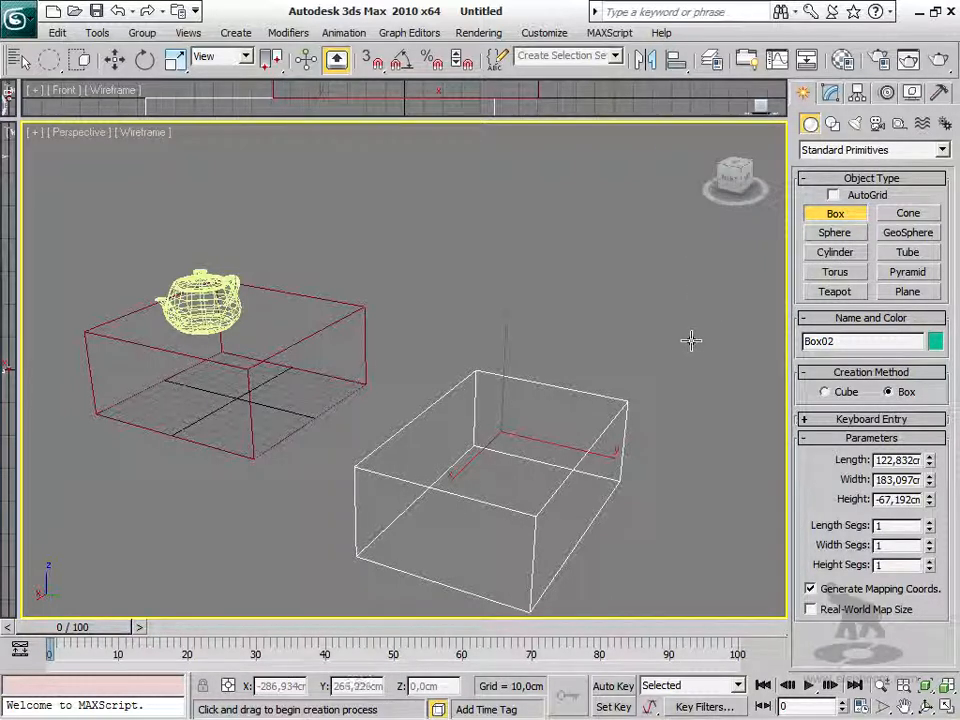
{"action": "key", "text": "w"}
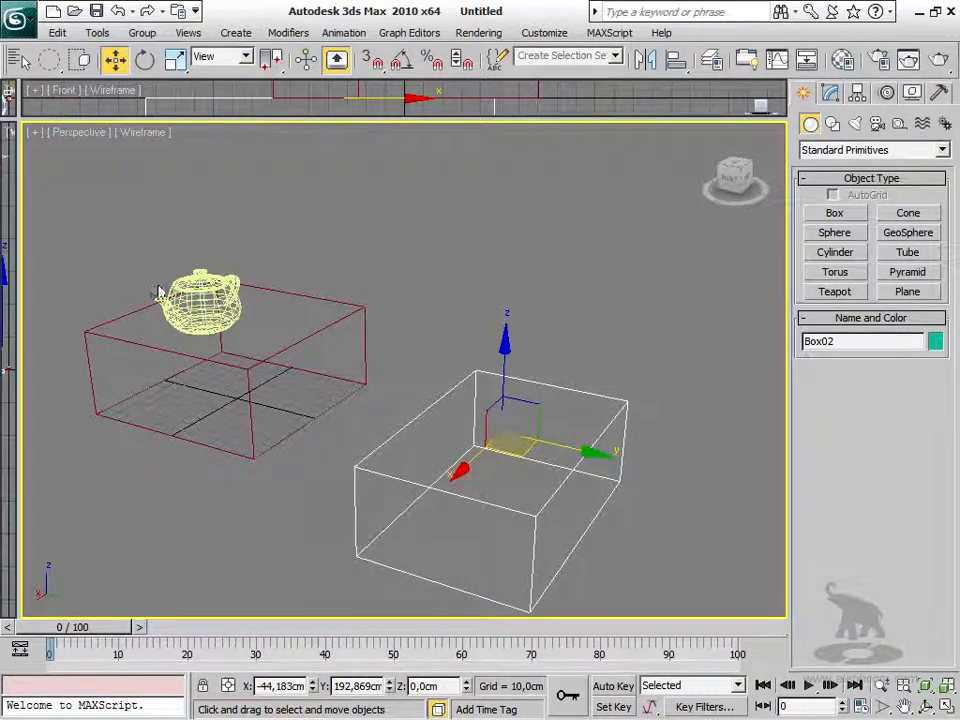
{"action": "left_click", "coordinate": [188, 303]}
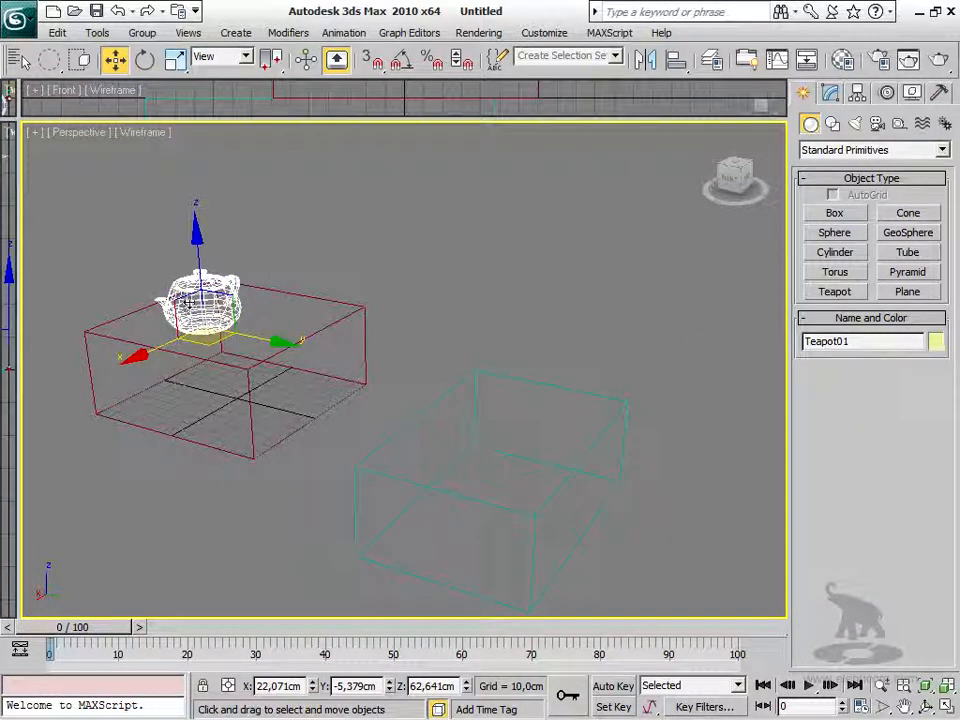
{"action": "left_click", "coordinate": [471, 373]}
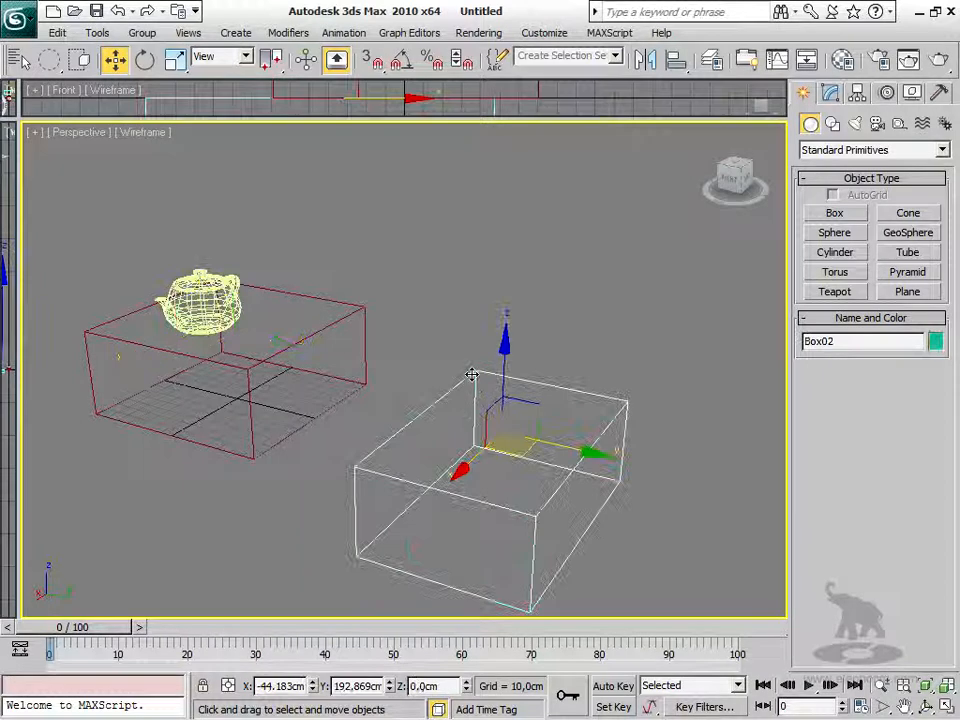
{"action": "left_click", "coordinate": [195, 300]}
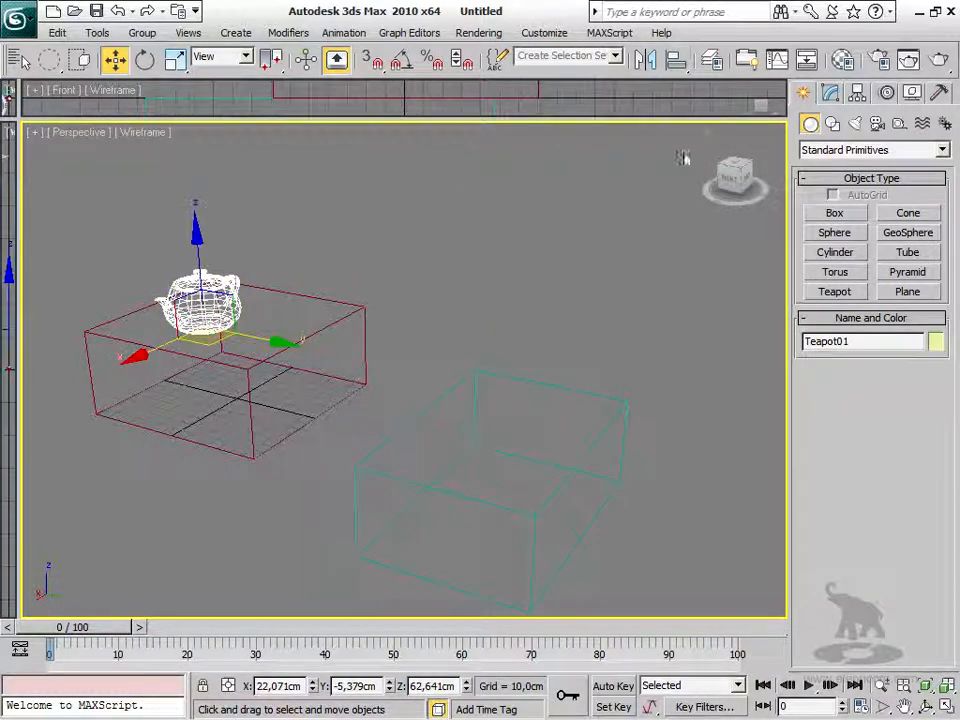
{"action": "left_click_drag", "start_coordinate": [677, 62], "coordinate": [676, 61]}
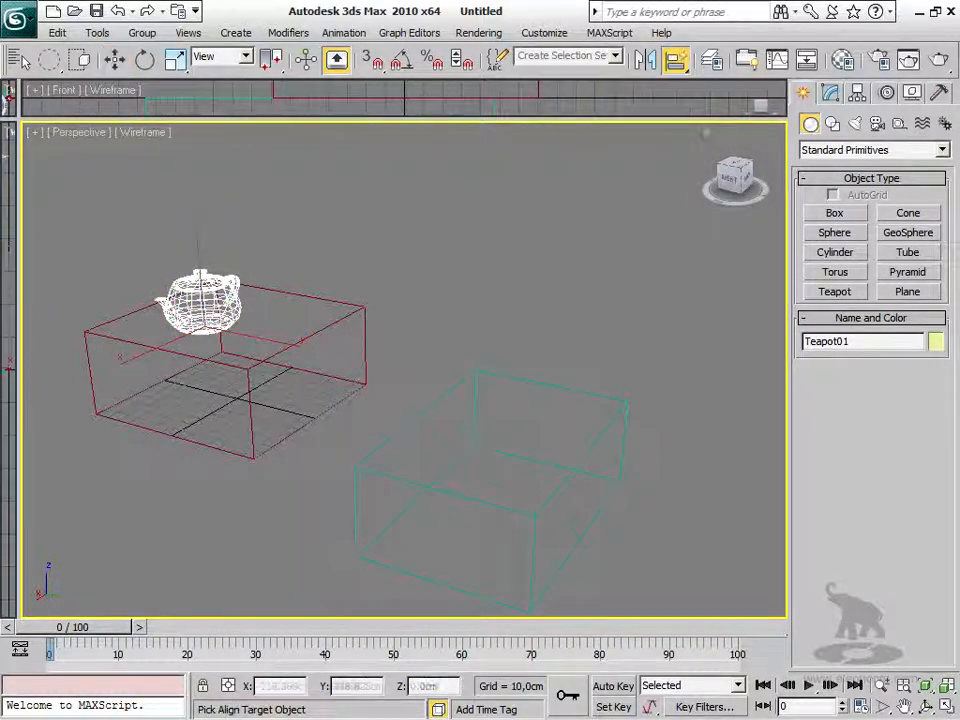
{"action": "left_click", "coordinate": [608, 397]}
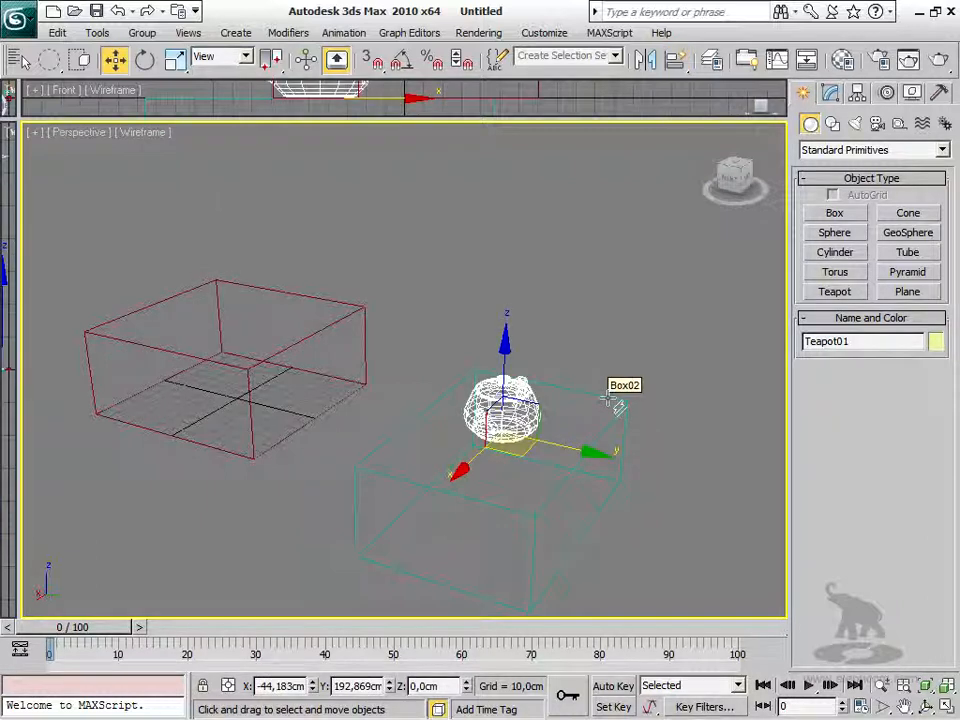
- Move the second box sideways, away from underneath the teapot
{"action": "middle_click_drag", "start_coordinate": [619, 418], "coordinate": [722, 387], "text": "alt"}
{"action": "middle_click_drag", "start_coordinate": [430, 392], "coordinate": [318, 410], "text": "alt"}
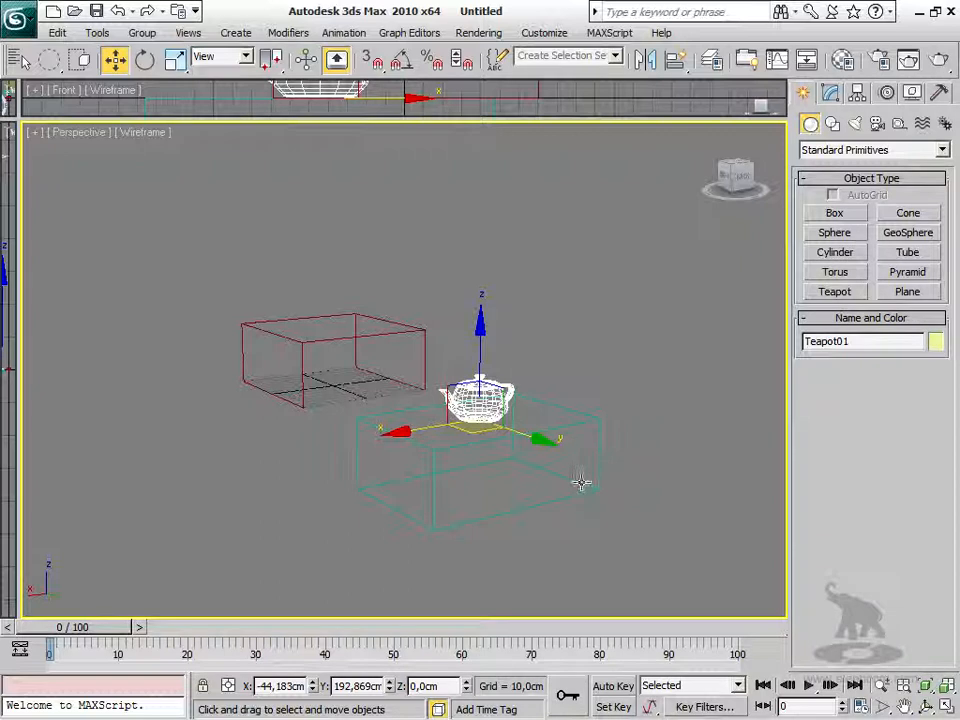
{"action": "left_click", "coordinate": [589, 421]}
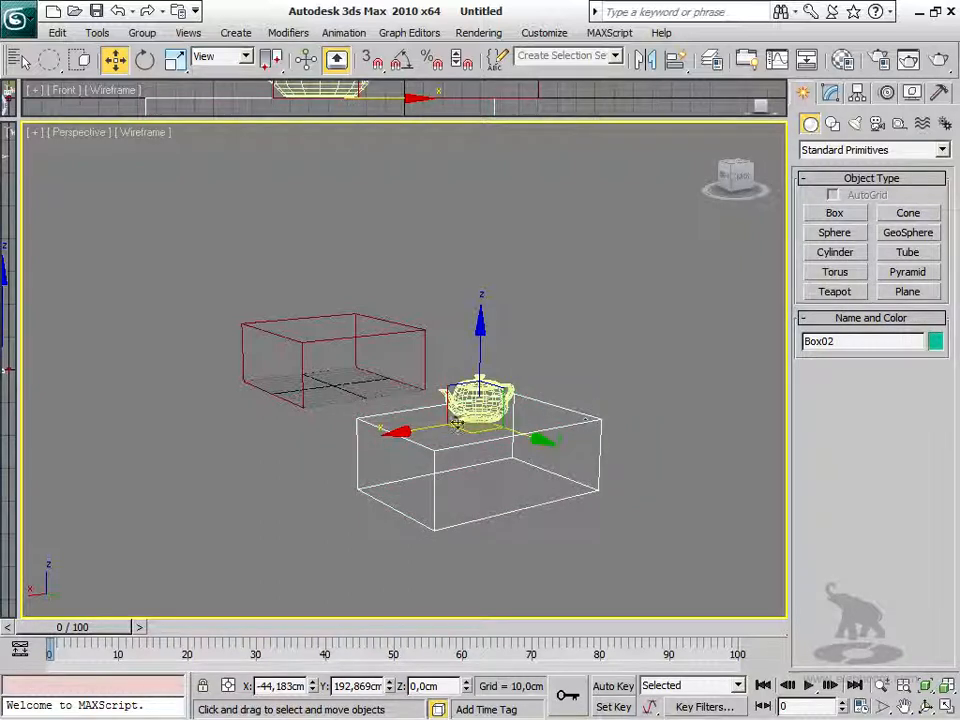
{"action": "left_click_drag", "start_coordinate": [423, 427], "coordinate": [645, 393]}
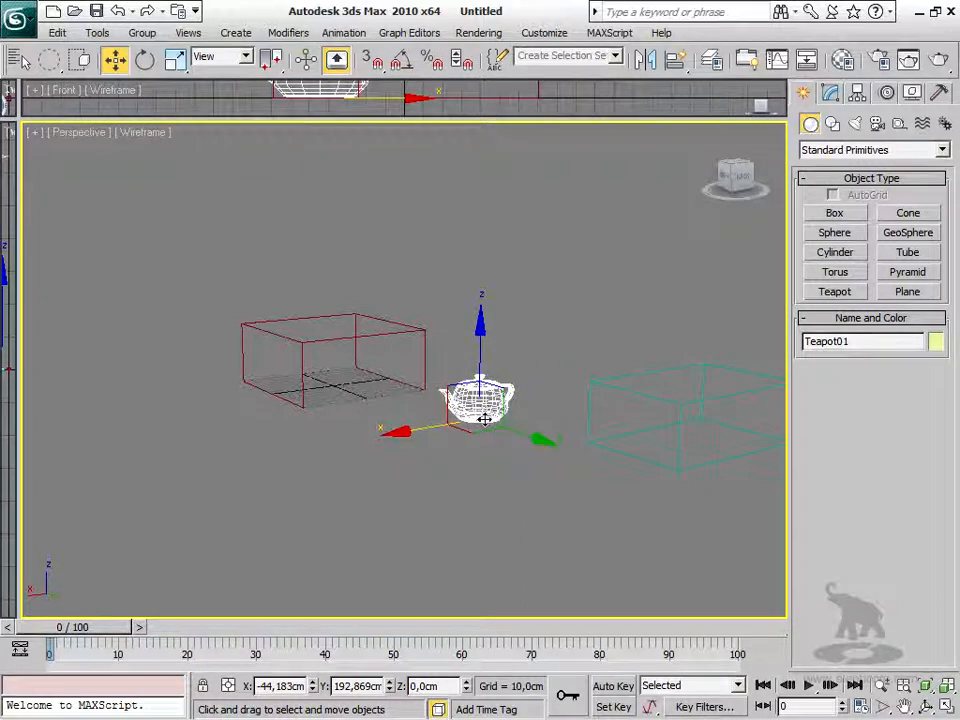
{"action": "middle_click_drag", "start_coordinate": [485, 420], "coordinate": [514, 379], "text": "alt"}
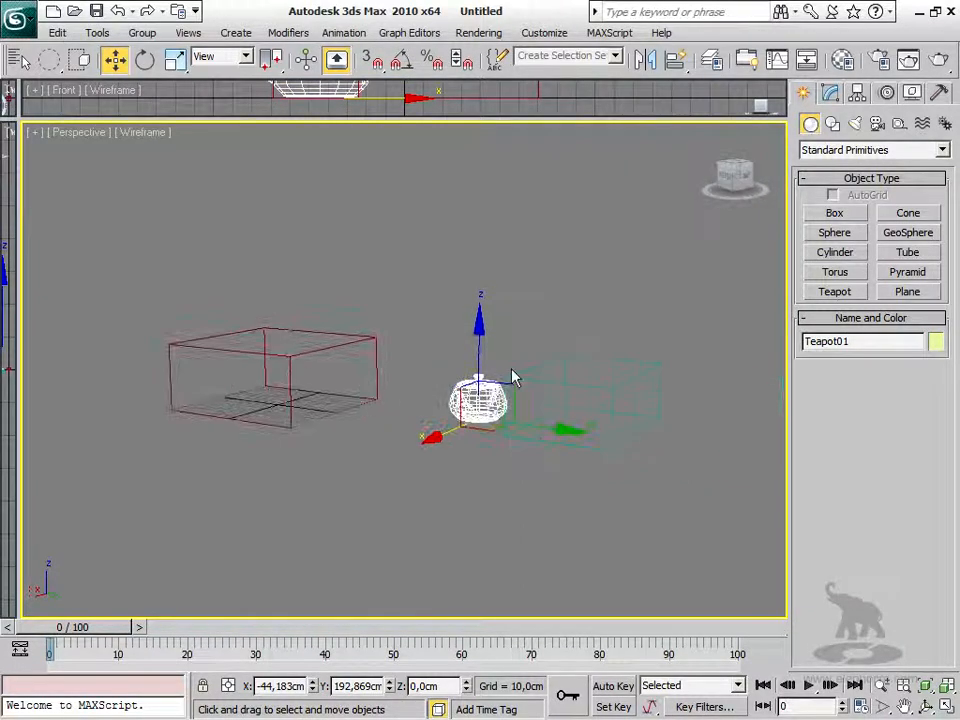
{"action": "left_click_drag", "start_coordinate": [674, 60], "coordinate": [676, 122]}
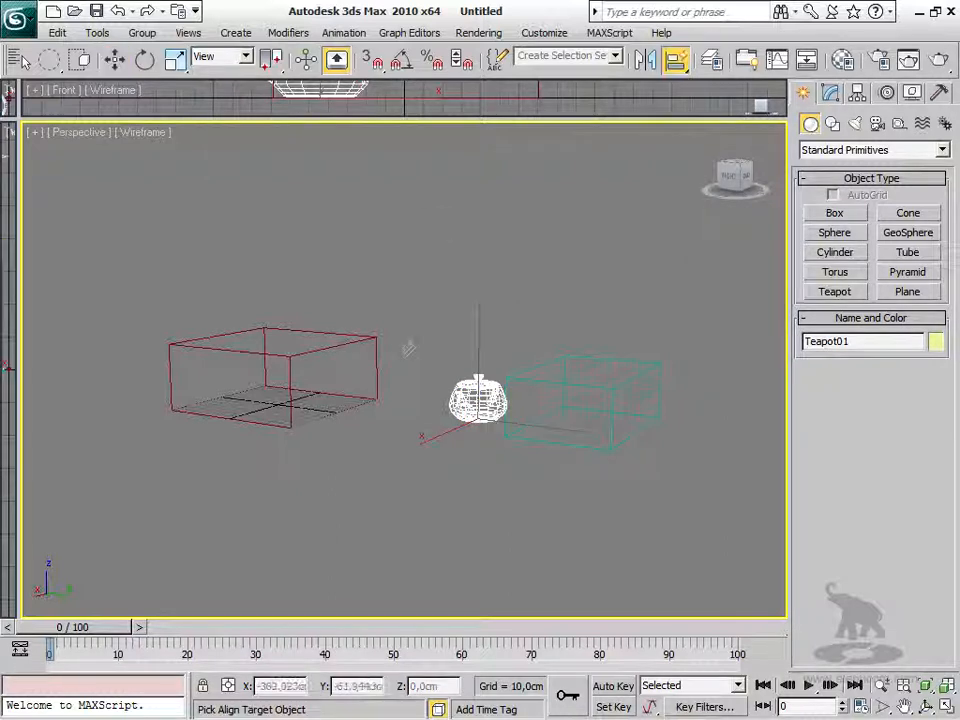
- Reset the scene to an empty one, discarding the teapot and boxes without saving
{"action": "left_click", "coordinate": [17, 17]}
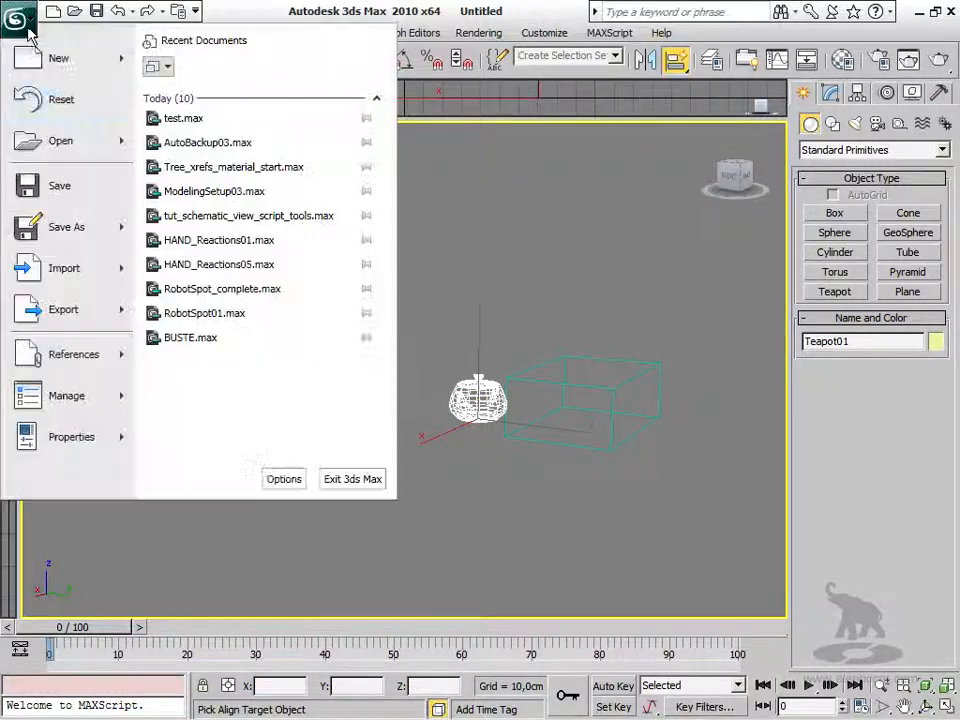
{"action": "left_click", "coordinate": [30, 92]}
{"action": "left_click", "coordinate": [494, 425]}
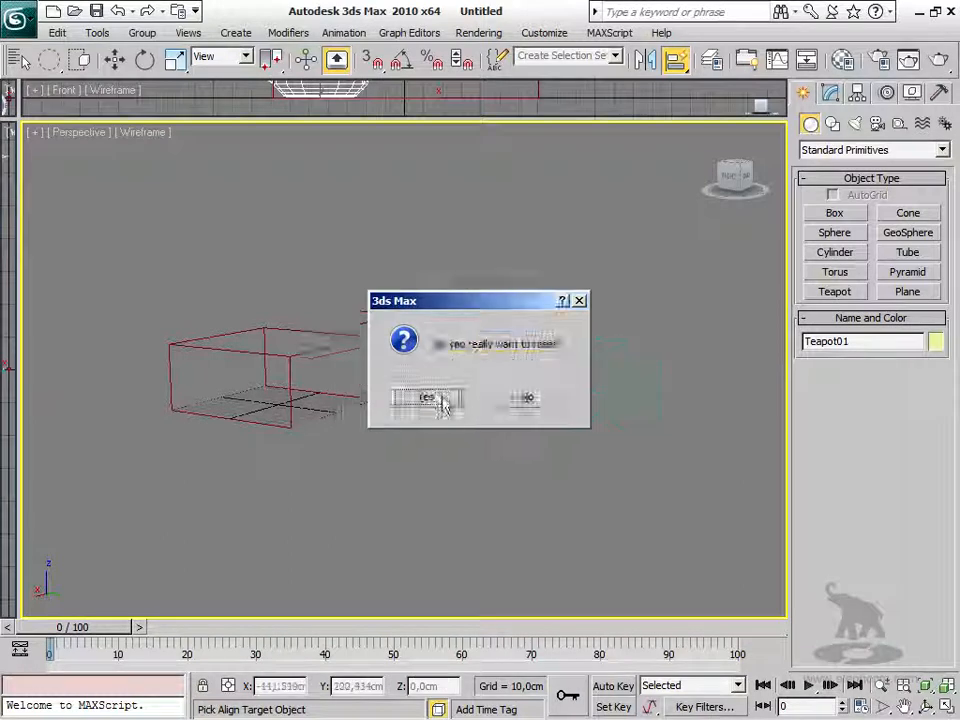
{"action": "left_click", "coordinate": [437, 404]}
- Create a teapot with a radius of about 43 cm near the grid centre and maximize the Perspective view
{"action": "left_click", "coordinate": [835, 292]}
{"action": "left_click_drag", "start_coordinate": [182, 225], "coordinate": [242, 252]}
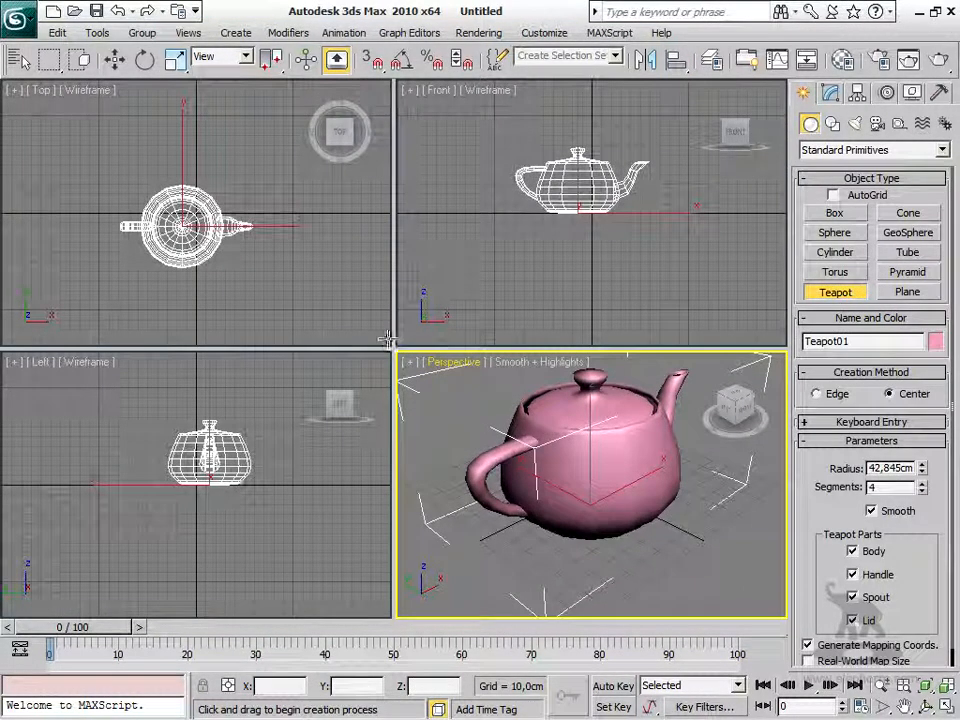
{"action": "key", "text": "alt+w"}
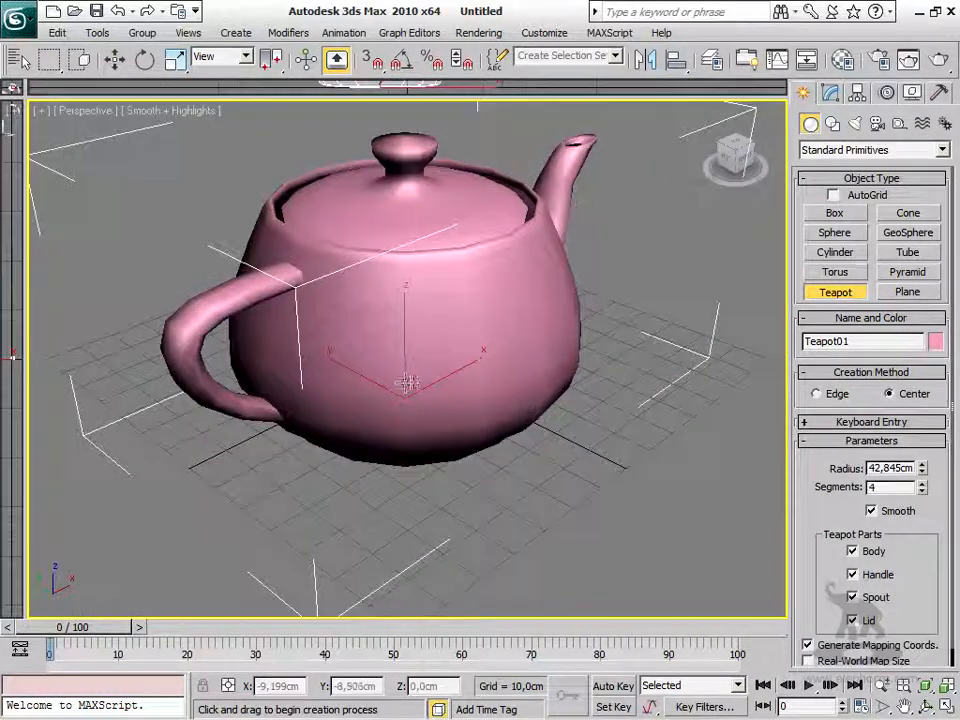
{"action": "scroll", "coordinate": [435, 372], "scroll_direction": "down", "scroll_amount": 5}
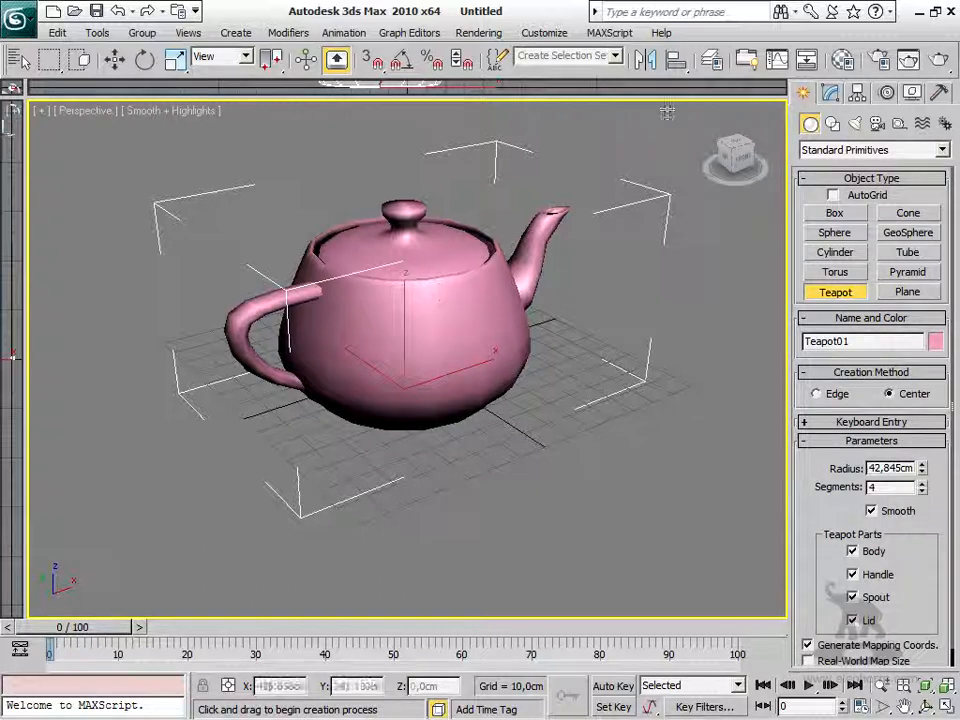
- Convert the teapot to an Editable Poly
{"action": "right_click", "coordinate": [399, 291]}
{"action": "right_click", "coordinate": [402, 300]}
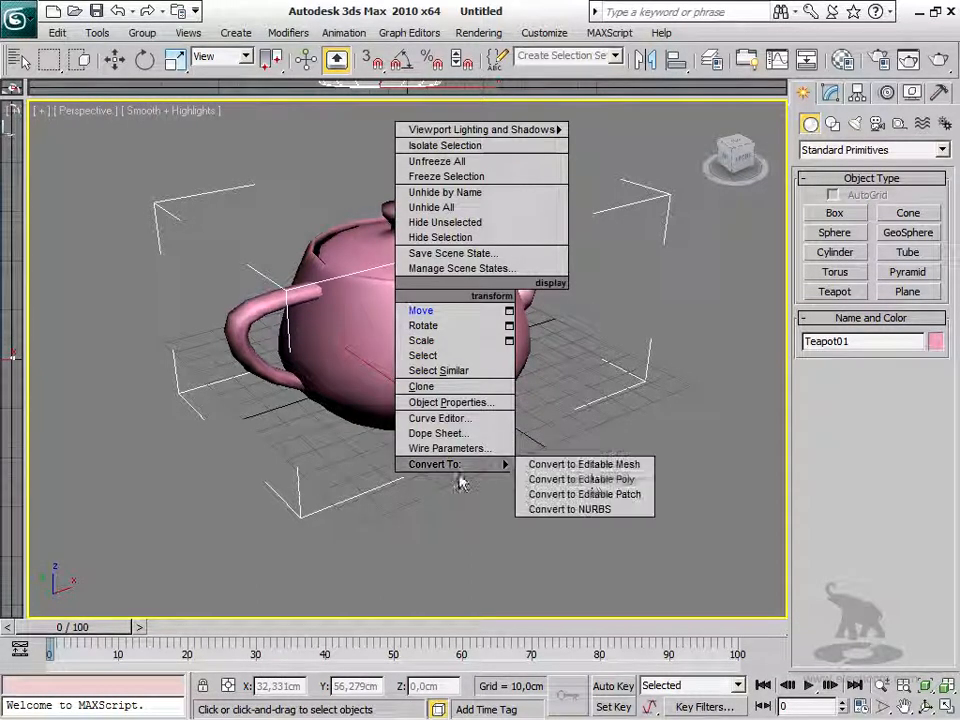
{"action": "left_click", "coordinate": [580, 479]}
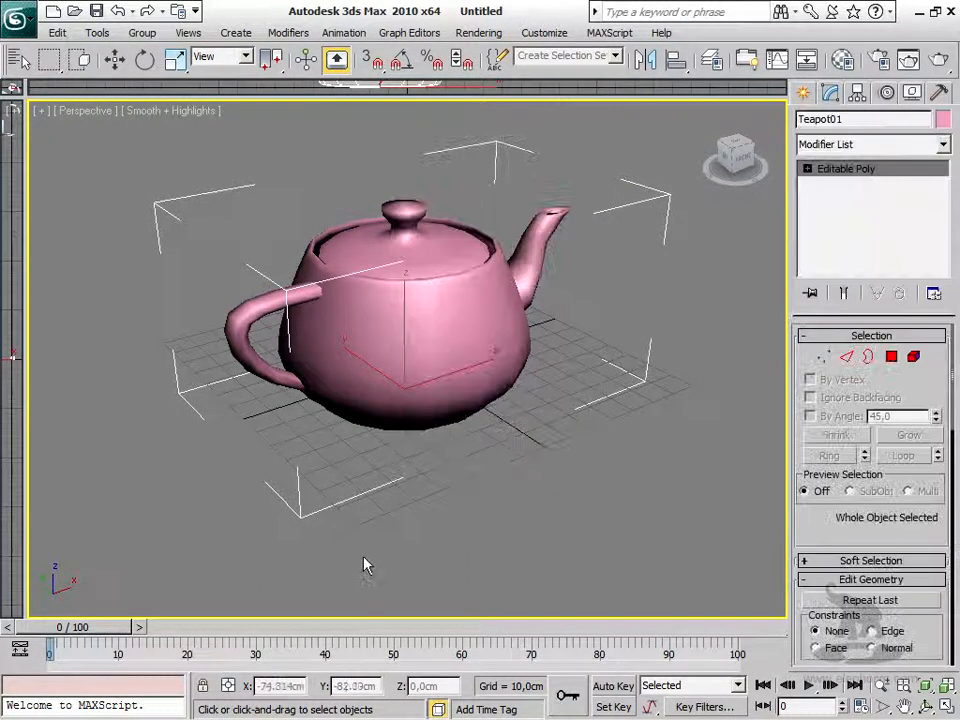
- Go through the teapot's Vertex, Edge, Border and Polygon sub-object levels, ending at the Element level
{"action": "left_click", "coordinate": [823, 357]}
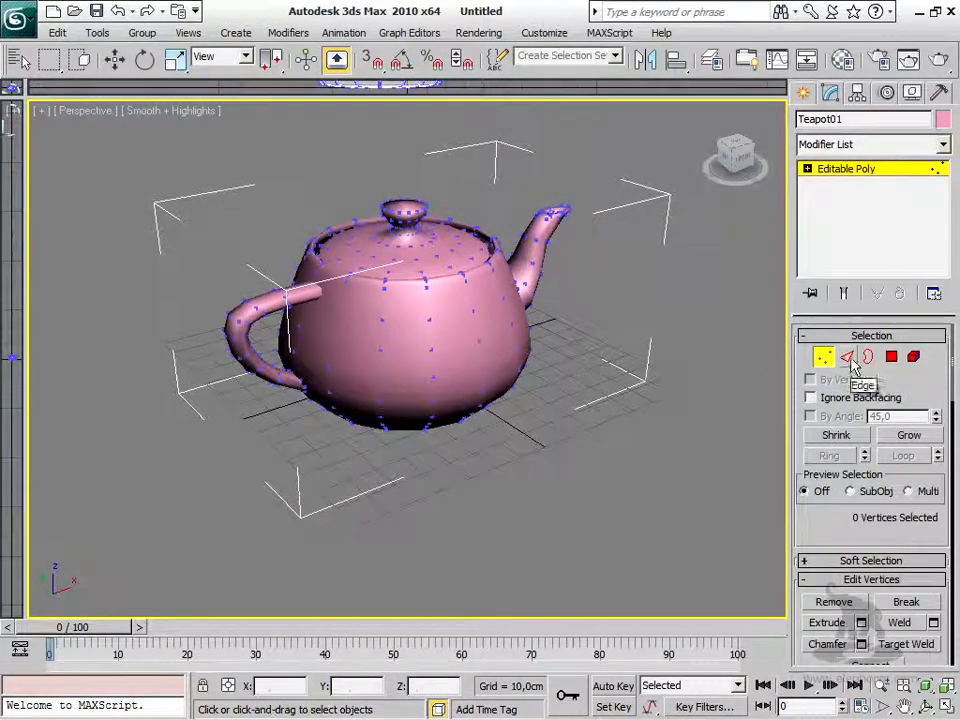
{"action": "left_click", "coordinate": [849, 360]}
{"action": "left_click", "coordinate": [867, 358]}
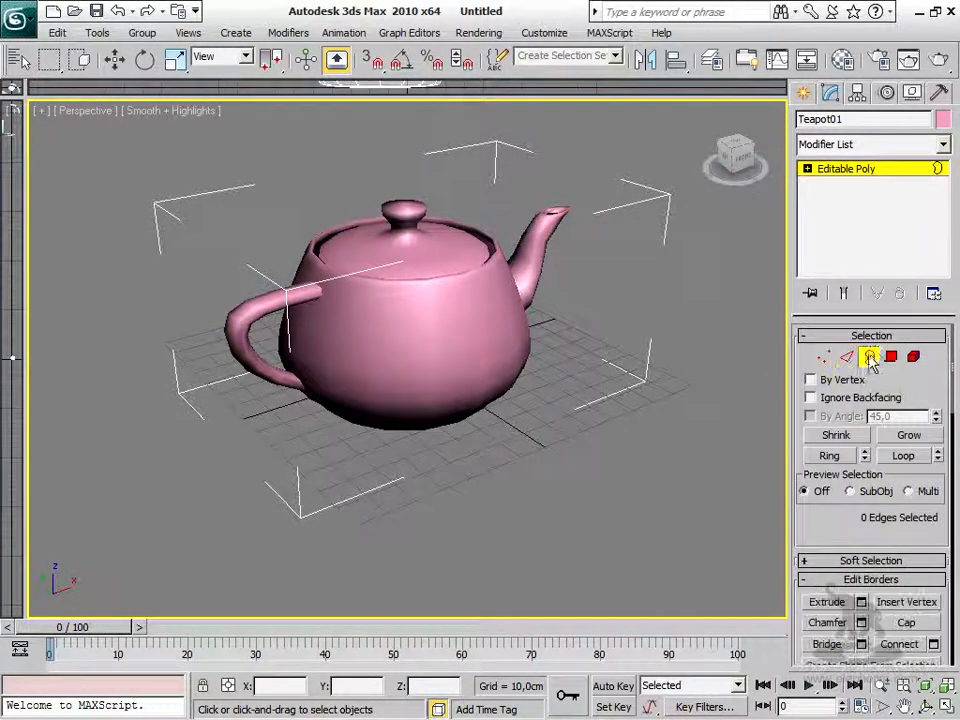
{"action": "left_click", "coordinate": [891, 357]}
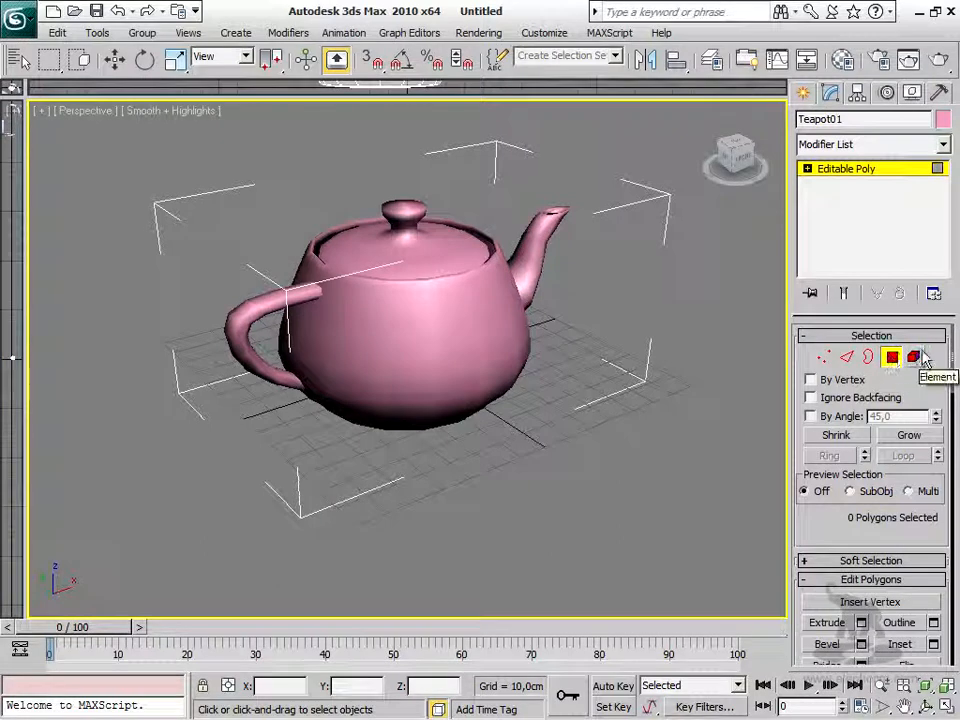
{"action": "left_click", "coordinate": [915, 358]}
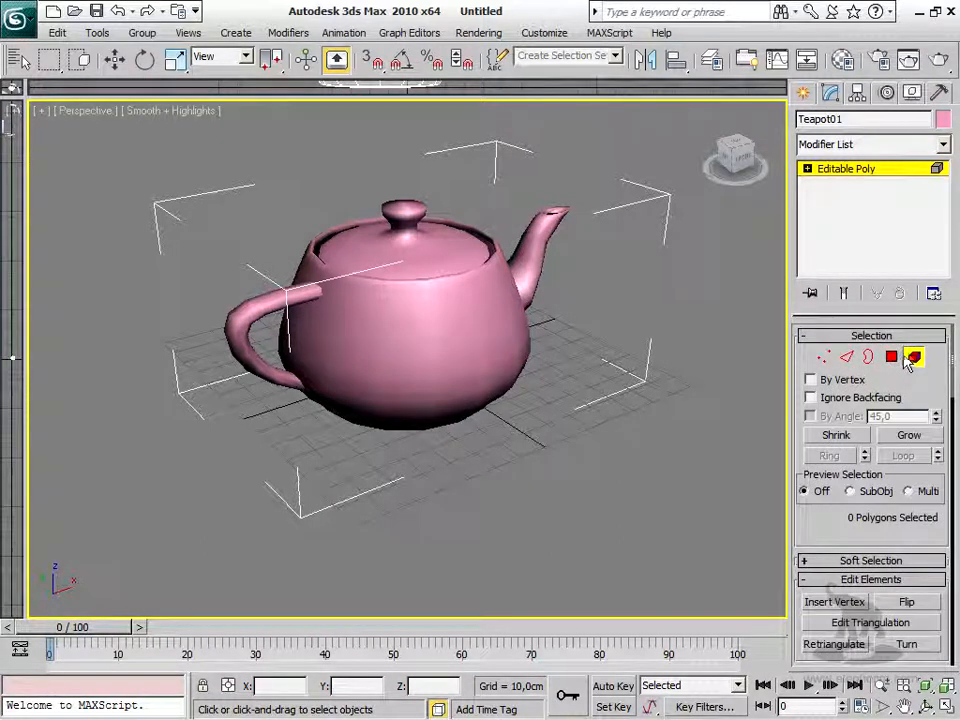
{"action": "left_click", "coordinate": [846, 358]}
{"action": "left_click", "coordinate": [867, 358]}
{"action": "left_click", "coordinate": [891, 357]}
{"action": "left_click", "coordinate": [913, 358]}
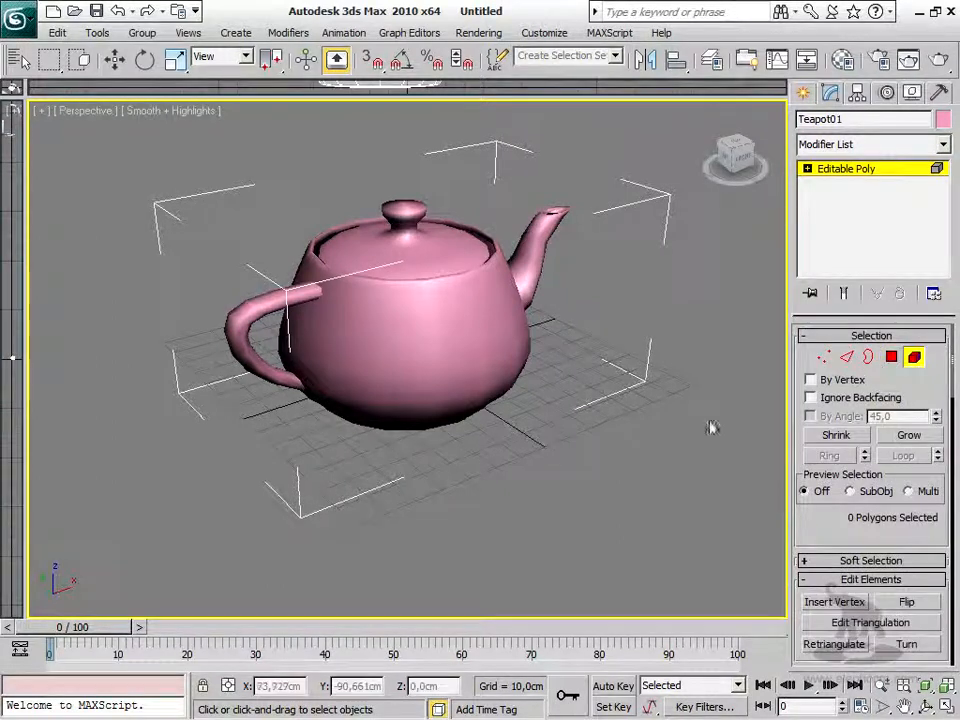
- Pull the teapot's elements apart by moving the spout and handle outward and raising the lid above the body
{"action": "left_click", "coordinate": [452, 260]}
{"action": "left_click", "coordinate": [537, 238]}
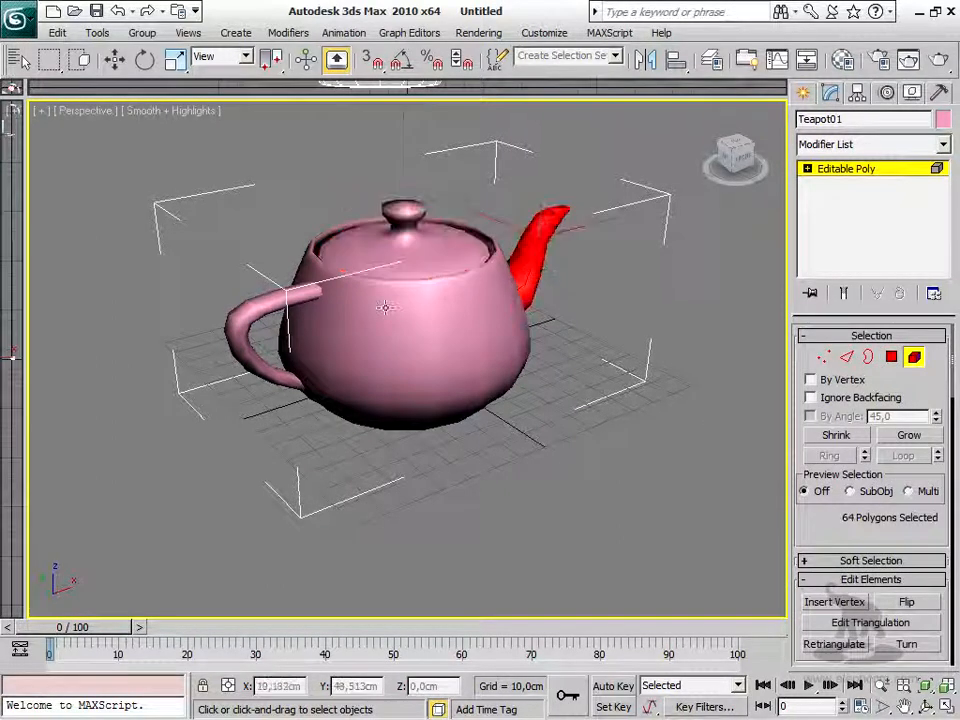
{"action": "left_click", "coordinate": [285, 360]}
{"action": "left_click", "coordinate": [535, 250]}
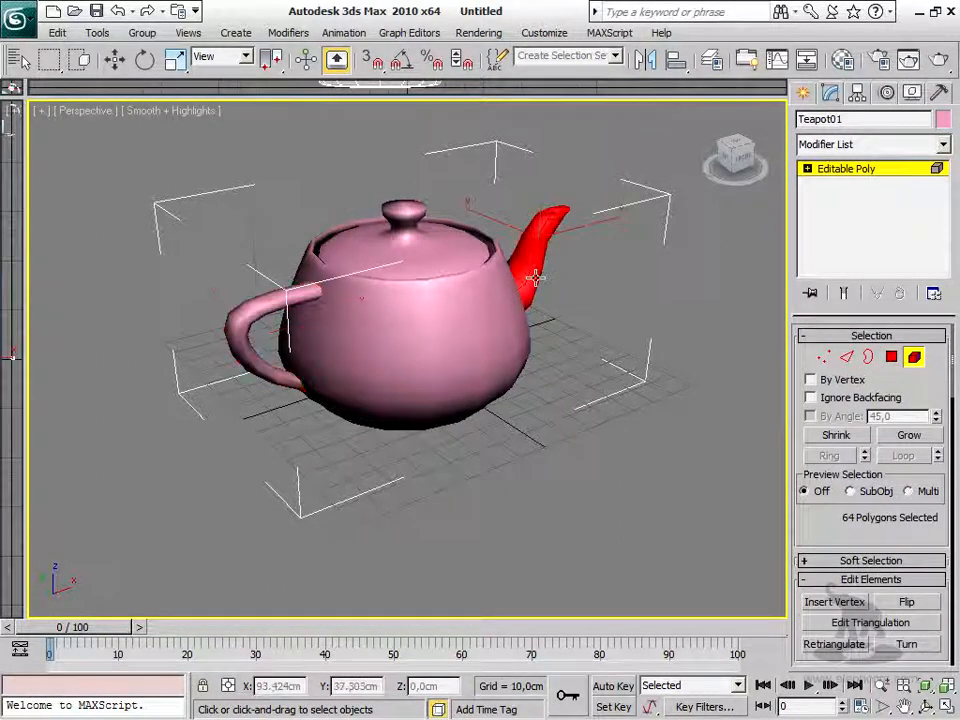
{"action": "right_click", "coordinate": [540, 275]}
{"action": "left_click", "coordinate": [553, 281]}
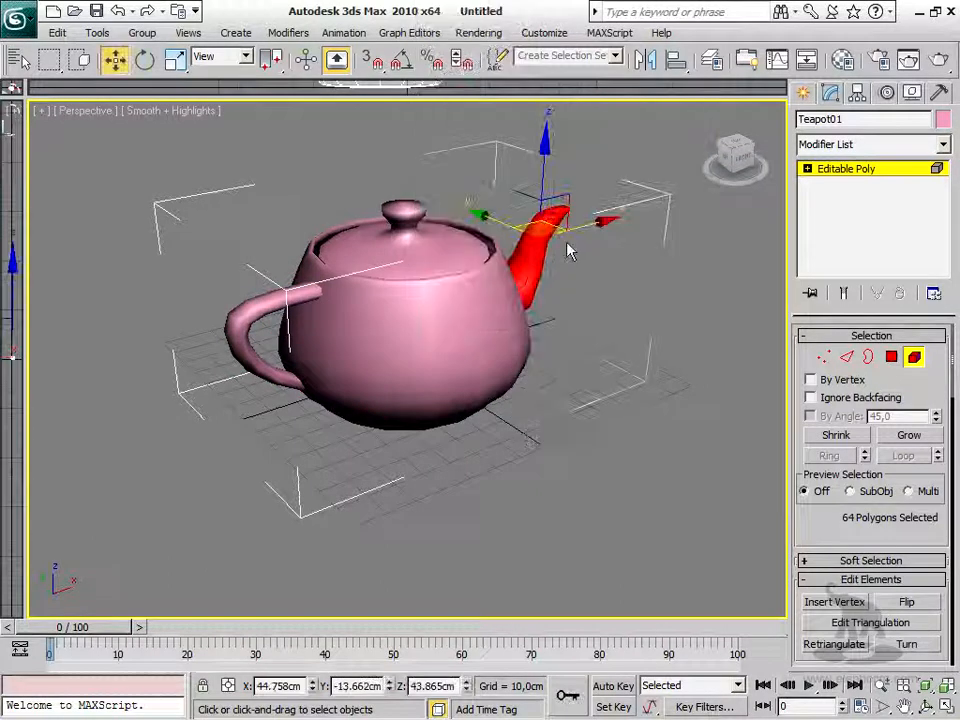
{"action": "left_click_drag", "start_coordinate": [565, 257], "coordinate": [630, 215]}
{"action": "left_click_drag", "start_coordinate": [385, 235], "coordinate": [388, 165]}
{"action": "left_click", "coordinate": [253, 325]}
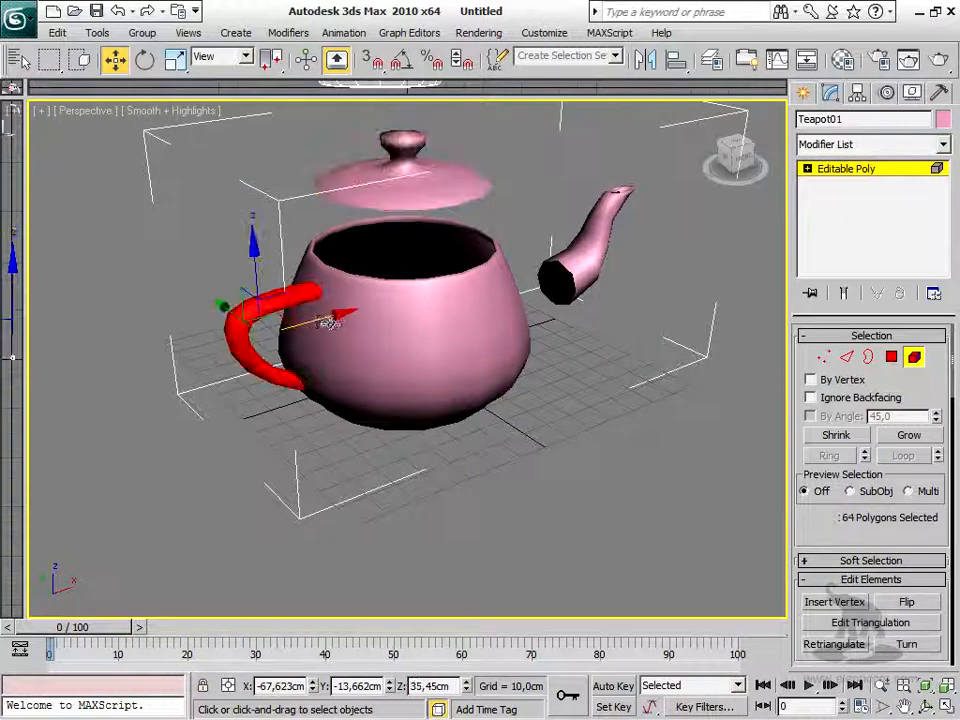
{"action": "left_click_drag", "start_coordinate": [326, 321], "coordinate": [261, 322]}
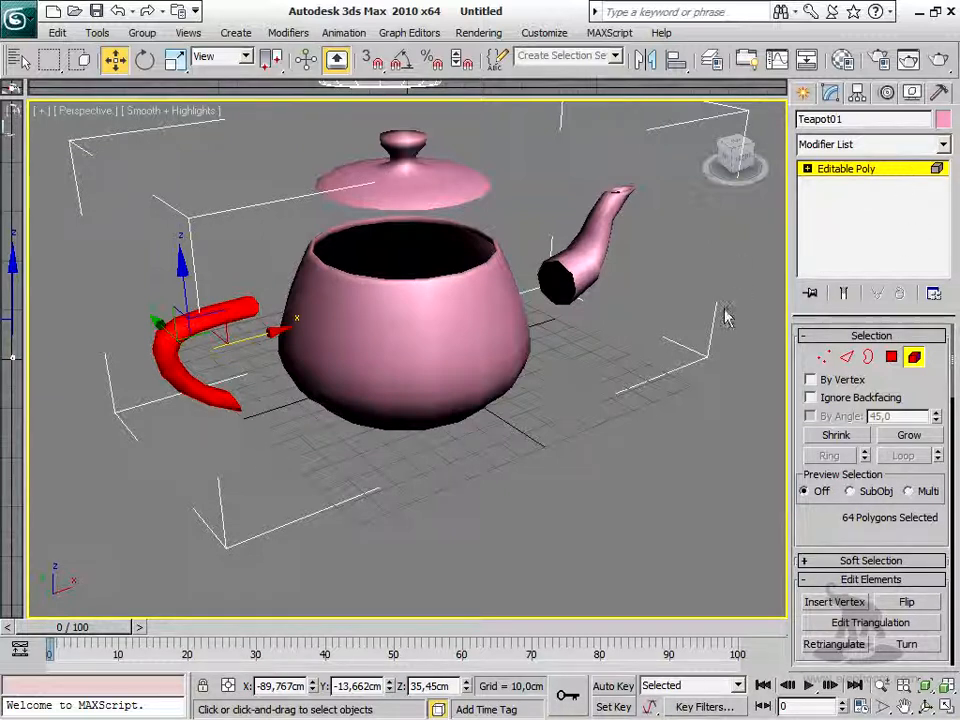
- Undo the moves of the handle, lid and spout elements
{"action": "key", "text": "ctrl+z"}
{"action": "key", "text": "ctrl+z"}
{"action": "key", "text": "ctrl+z"}
{"action": "key", "text": "ctrl+z"}
{"action": "key", "text": "ctrl+z"}
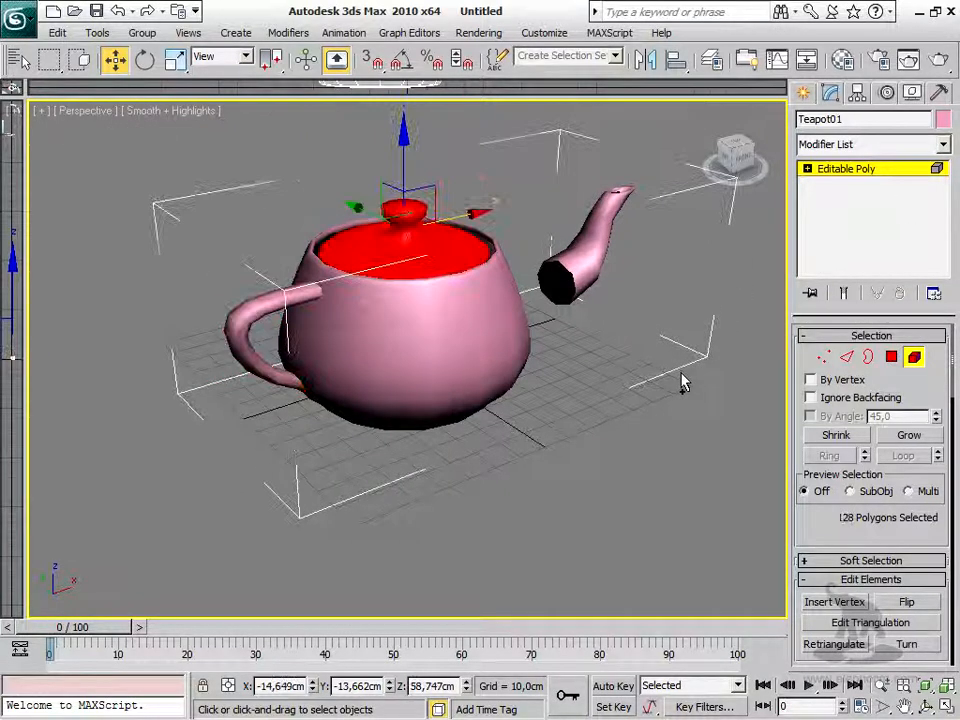
- Delete the teapot's lid element
{"action": "left_click", "coordinate": [420, 241]}
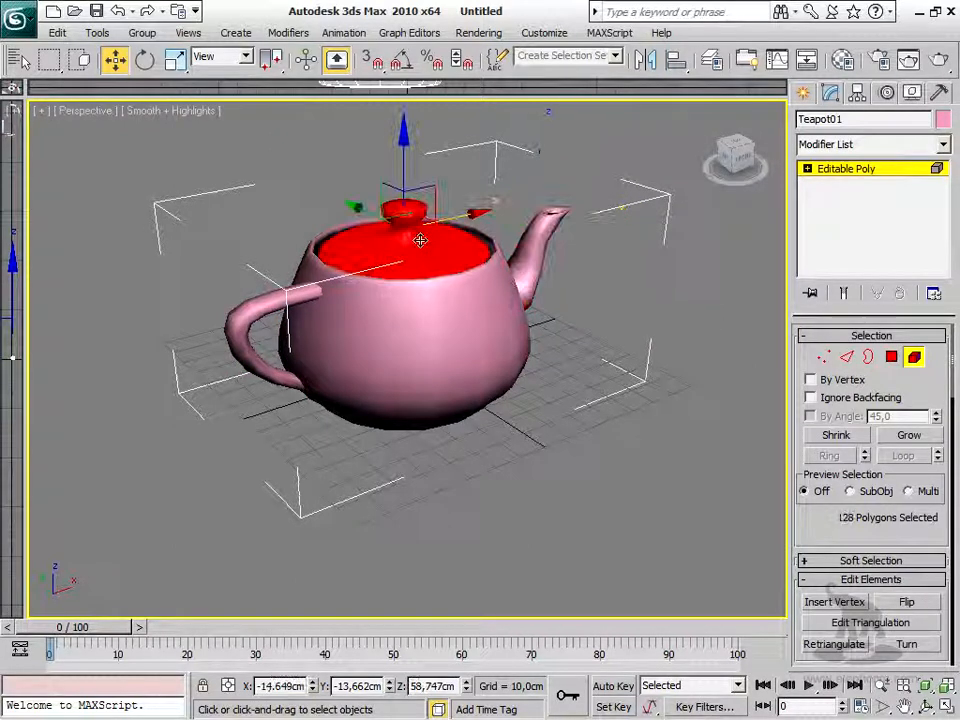
{"action": "key", "text": "Delete"}
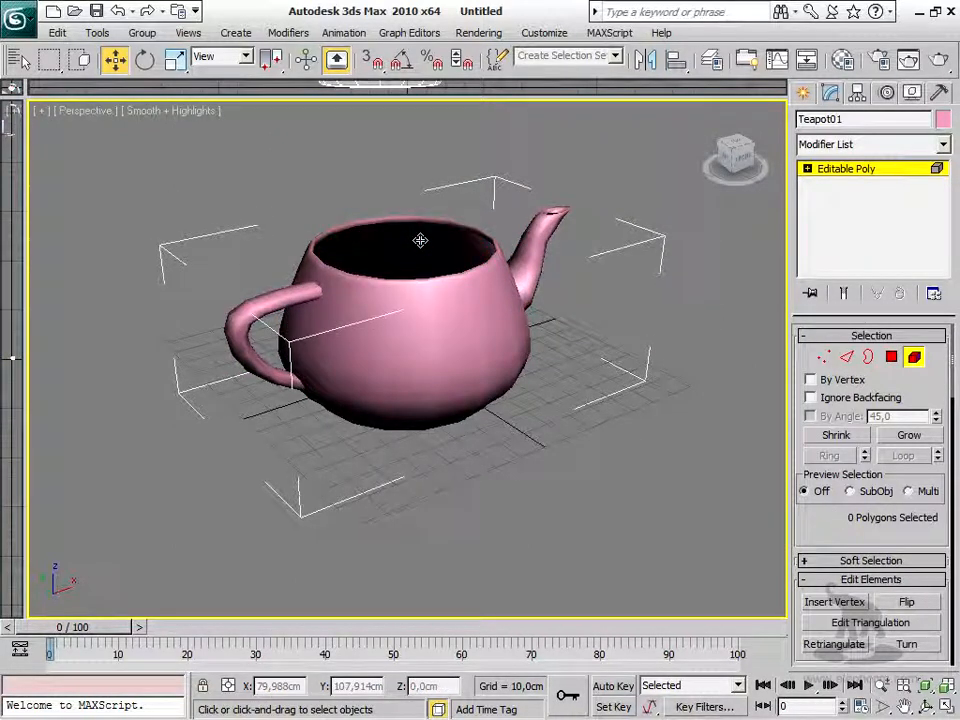
- Render the Perspective view of the open teapot from a higher angle to examine its interior
{"action": "scroll", "coordinate": [444, 332], "scroll_direction": "up", "scroll_amount": 2}
{"action": "scroll", "coordinate": [444, 332], "scroll_direction": "down", "scroll_amount": 2}
{"action": "middle_click_drag", "start_coordinate": [444, 332], "coordinate": [347, 263], "text": "alt"}
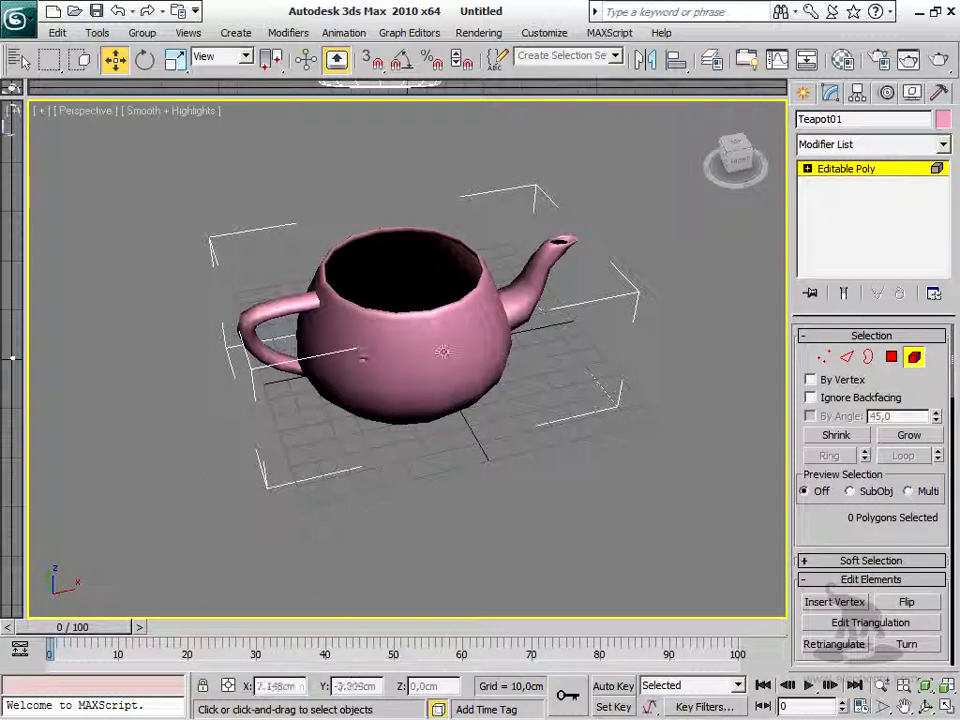
{"action": "key", "text": "shift+q"}
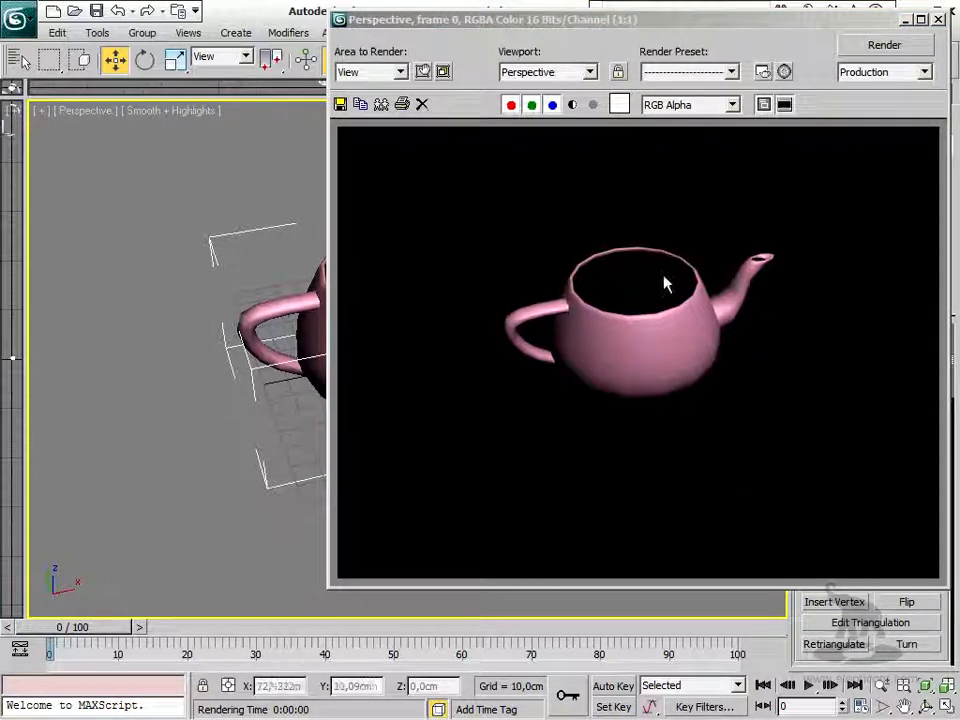
{"action": "left_click_drag", "start_coordinate": [662, 20], "coordinate": [552, 126]}
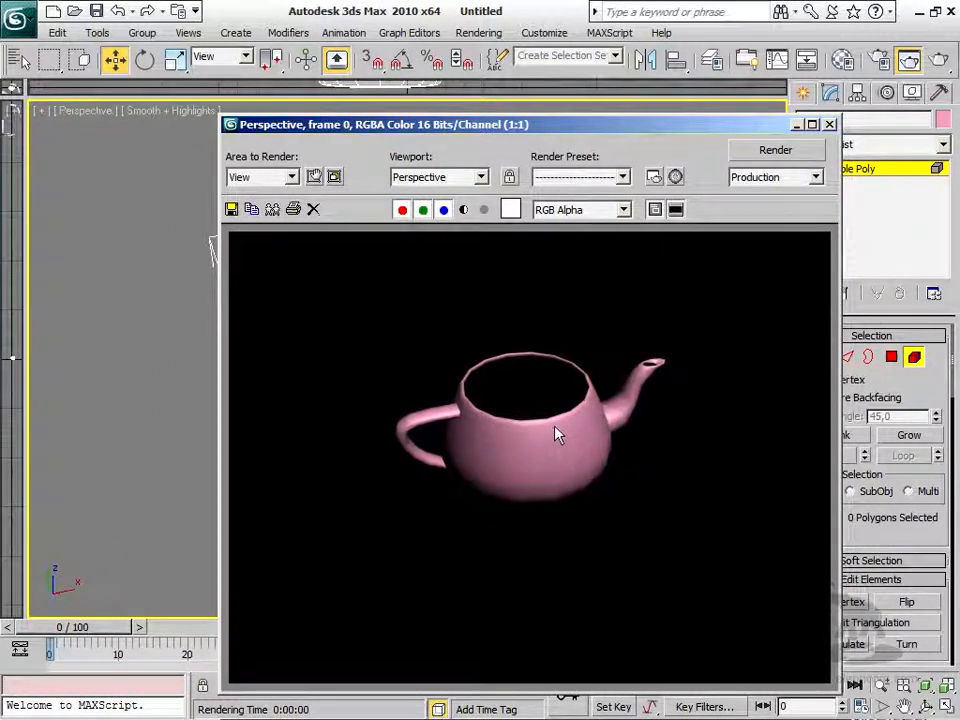
- Toggle the rendered image's alpha channel display on and off to compare it with the colour image, and close the render window
{"action": "left_click", "coordinate": [464, 212]}
{"action": "left_click", "coordinate": [464, 212]}
{"action": "left_click", "coordinate": [464, 212]}
{"action": "left_click", "coordinate": [464, 212]}
{"action": "left_click", "coordinate": [464, 212]}
{"action": "left_click", "coordinate": [464, 212]}
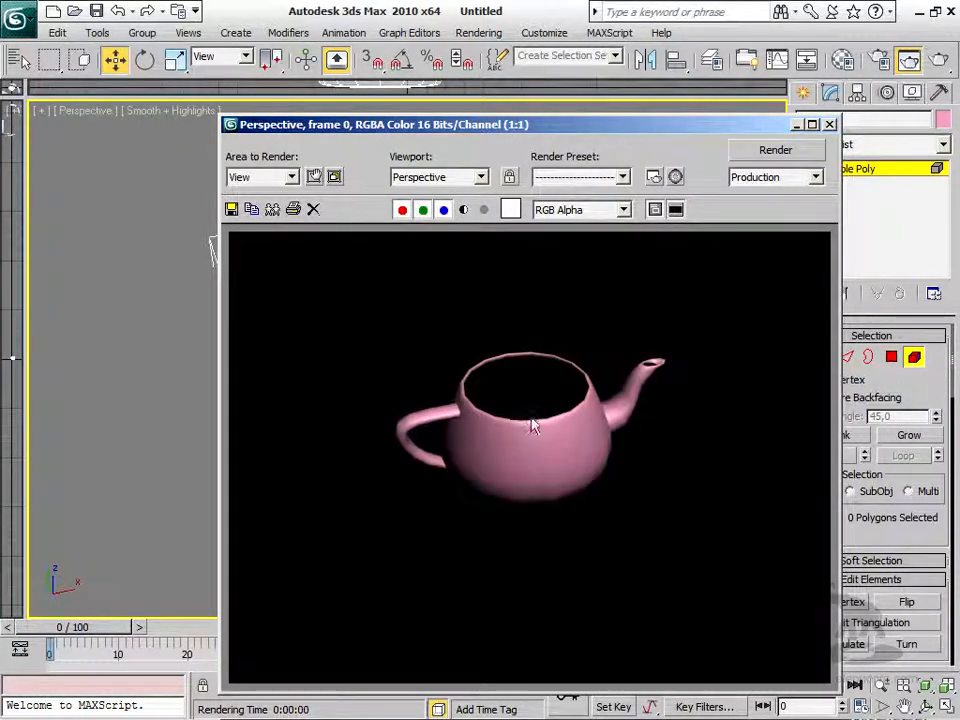
{"action": "left_click", "coordinate": [830, 125]}
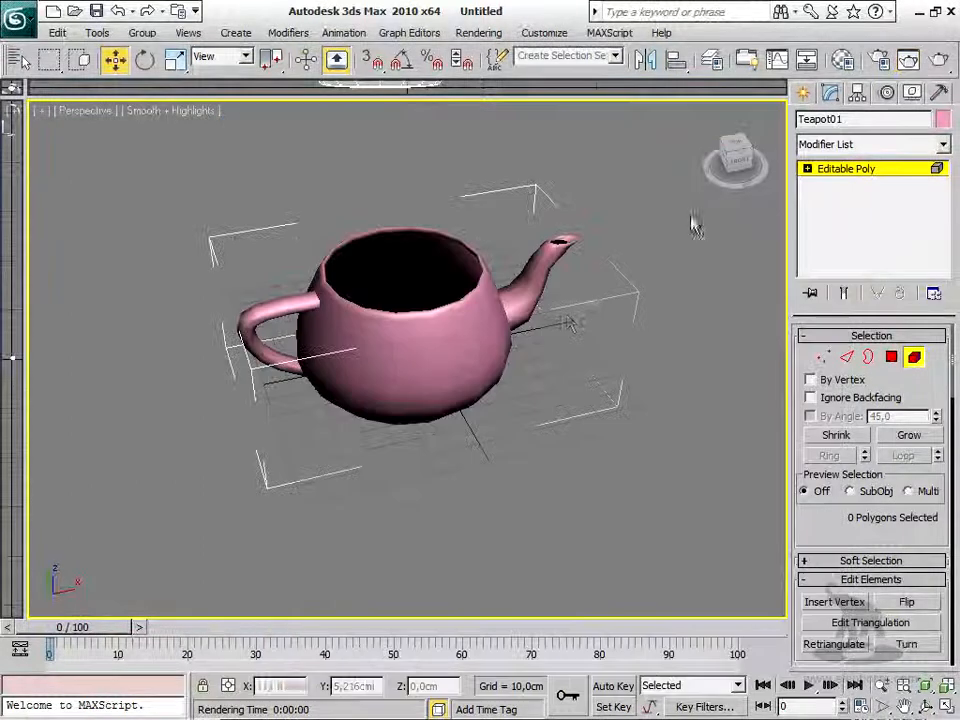
{"action": "middle_click_drag", "start_coordinate": [460, 373], "coordinate": [706, 398], "text": "alt"}
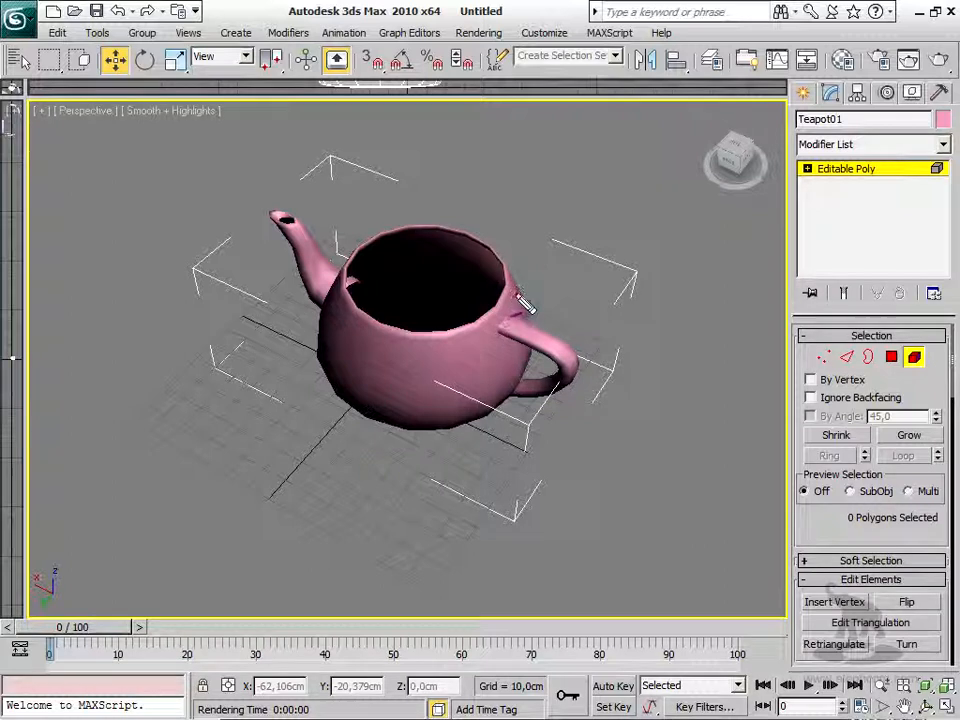
{"action": "left_click_drag", "start_coordinate": [546, 282], "coordinate": [532, 292]}
{"action": "mouse_move", "coordinate": [460, 384]}
{"action": "left_mouse_down"}
{"action": "mouse_move", "coordinate": [468, 449]}
{"action": "mouse_move", "coordinate": [486, 440]}
{"action": "left_mouse_up"}
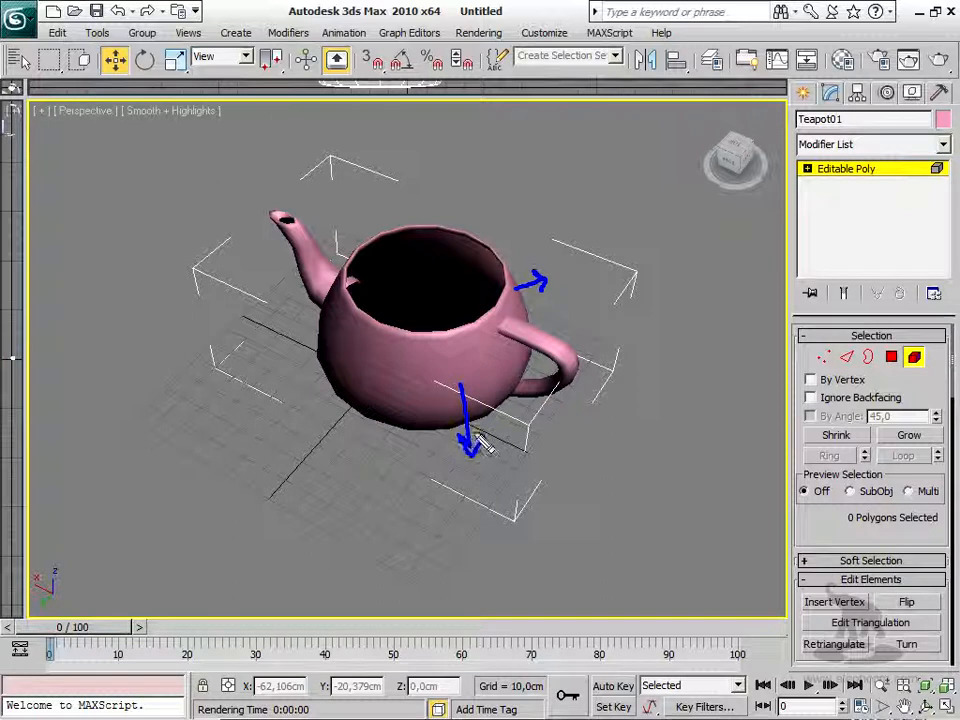
{"action": "left_click_drag", "start_coordinate": [327, 347], "coordinate": [288, 358]}
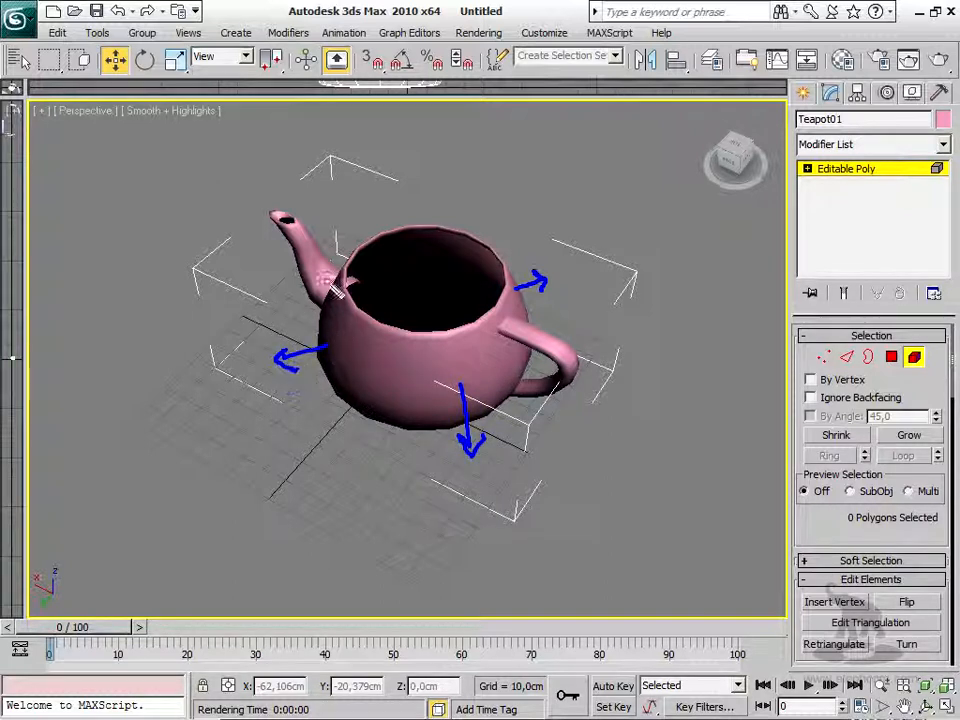
{"action": "left_click_drag", "start_coordinate": [316, 256], "coordinate": [332, 235]}
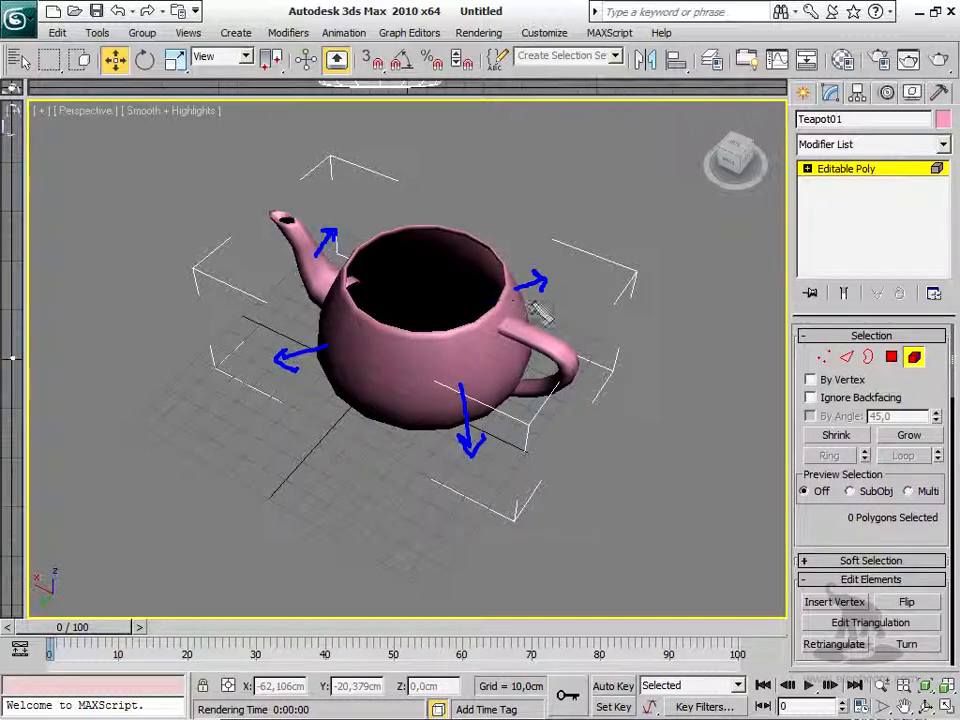
{"action": "left_click_drag", "start_coordinate": [562, 347], "coordinate": [576, 331]}
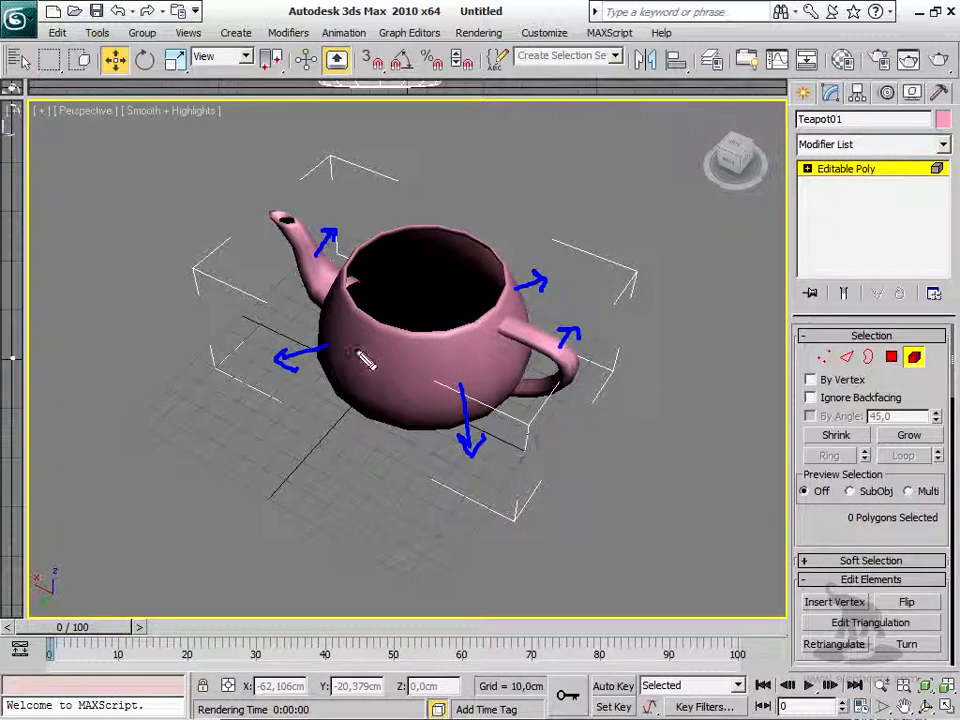
{"action": "mouse_move", "coordinate": [390, 394]}
{"action": "left_mouse_down"}
{"action": "mouse_move", "coordinate": [399, 366]}
{"action": "mouse_move", "coordinate": [369, 399]}
{"action": "mouse_move", "coordinate": [414, 418]}
{"action": "left_mouse_up"}
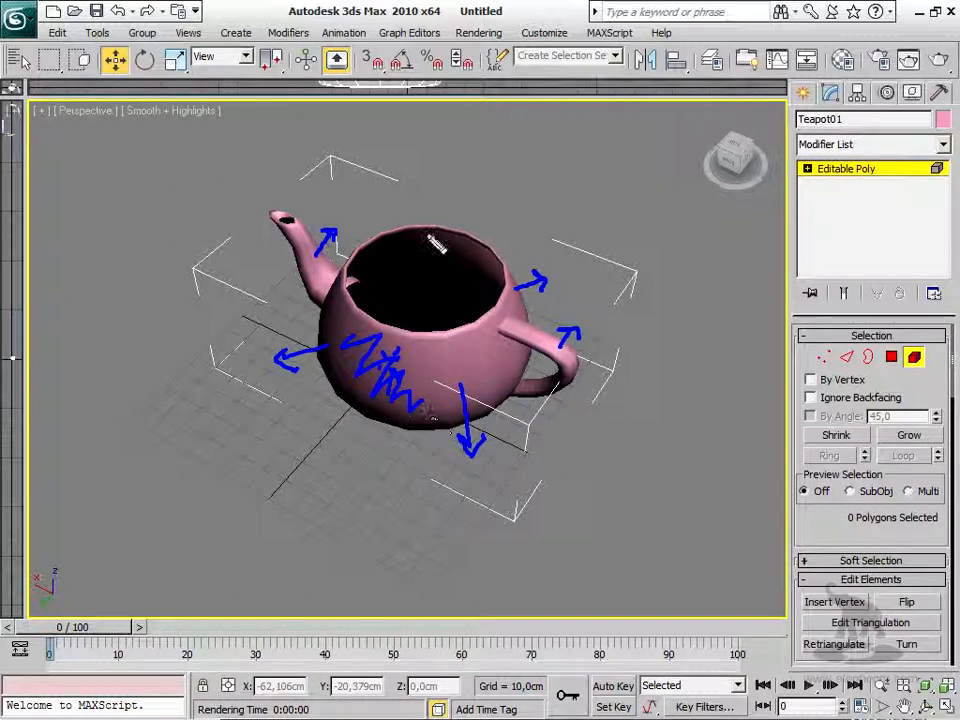
{"action": "left_click_drag", "start_coordinate": [443, 150], "coordinate": [448, 288]}
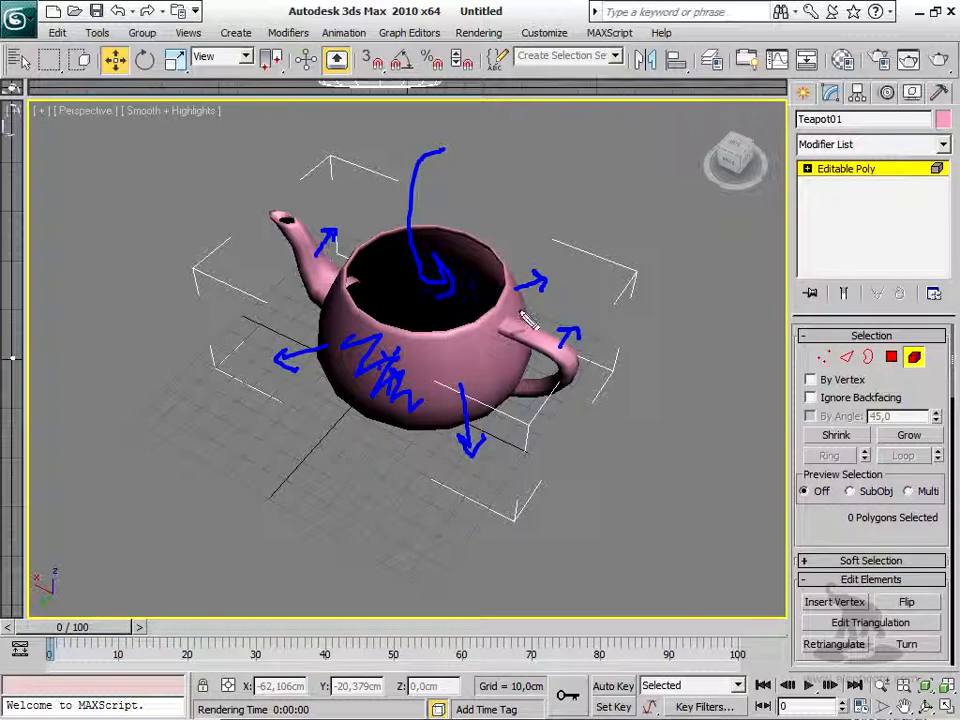
{"action": "left_click_drag", "start_coordinate": [586, 178], "coordinate": [597, 256]}
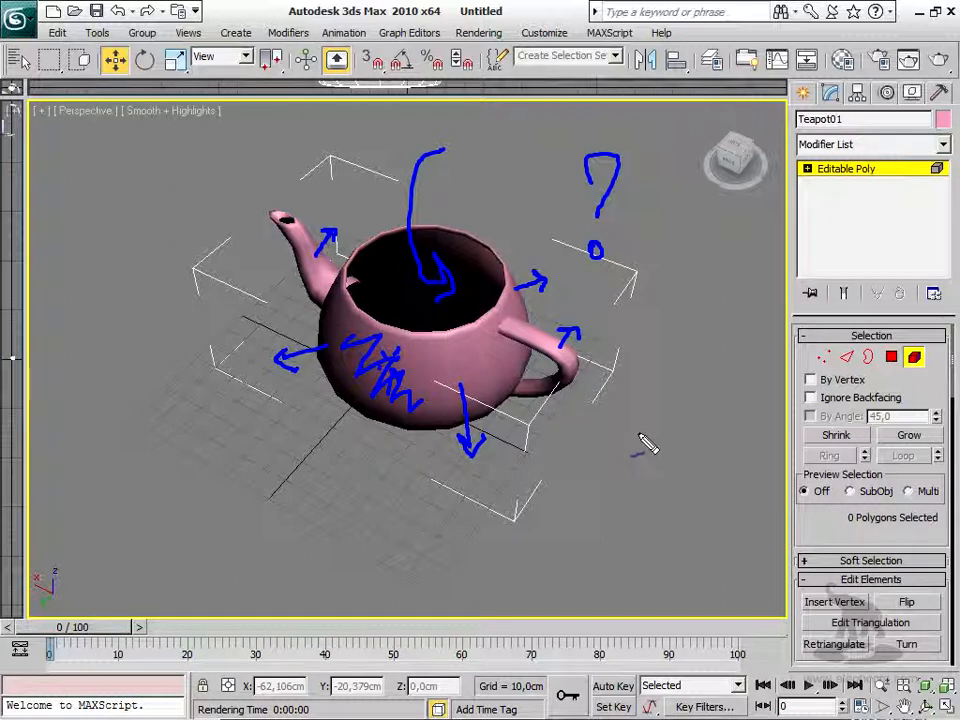
{"action": "key", "text": "Escape"}
{"action": "middle_click_drag", "start_coordinate": [493, 426], "coordinate": [437, 404], "text": "alt"}
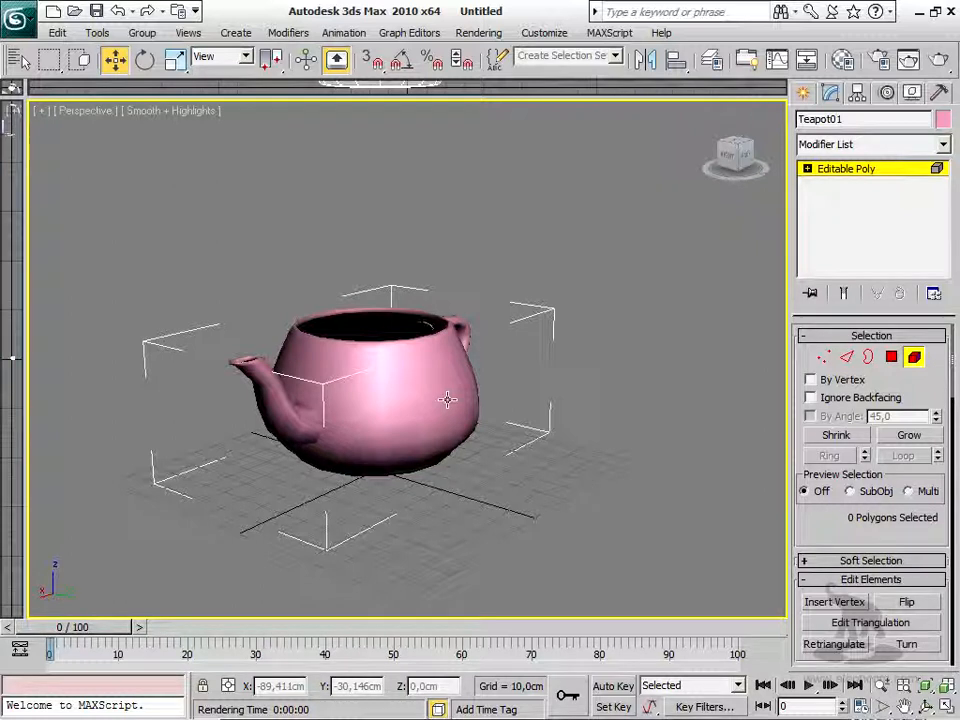
{"action": "mouse_move", "coordinate": [467, 379]}
{"action": "left_mouse_down"}
{"action": "mouse_move", "coordinate": [514, 372]}
{"action": "mouse_move", "coordinate": [515, 386]}
{"action": "left_mouse_up"}
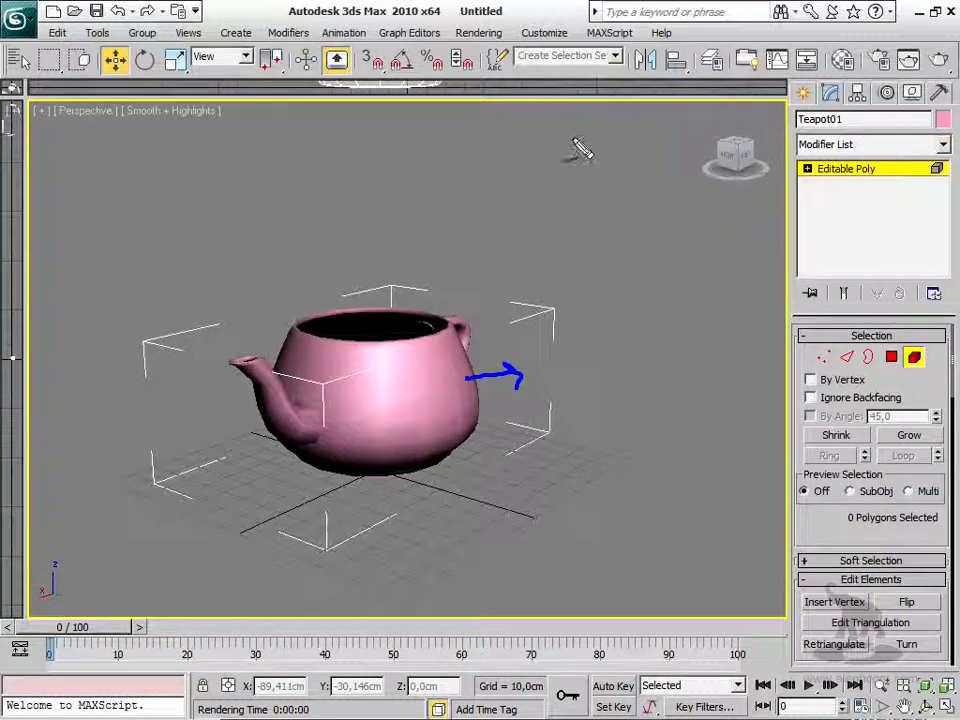
{"action": "left_click_drag", "start_coordinate": [403, 508], "coordinate": [411, 503]}
{"action": "key", "text": "ctrl+z"}
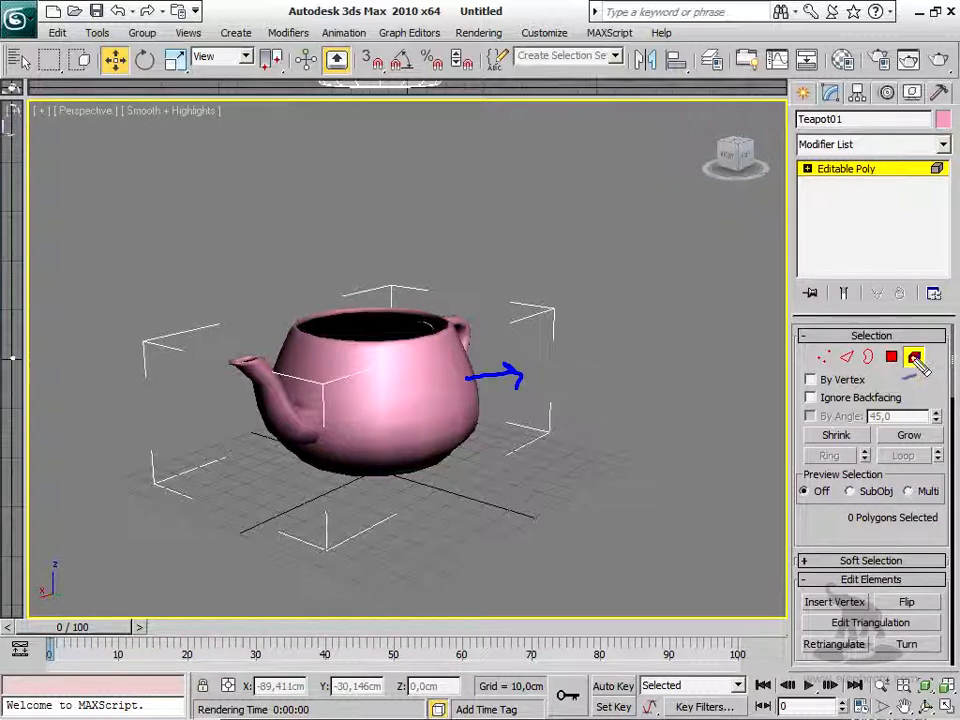
{"action": "key", "text": "Escape"}
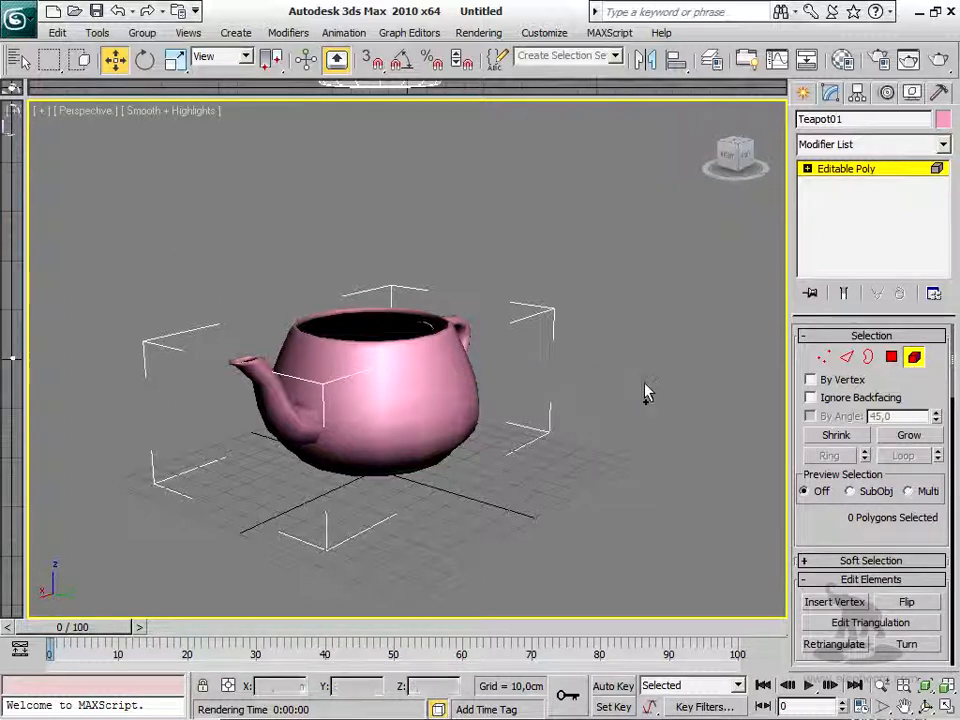
- Leave element editing and create a small teapot with a radius of about 16.5 cm beside the open pink teapot
{"action": "left_click", "coordinate": [917, 357]}
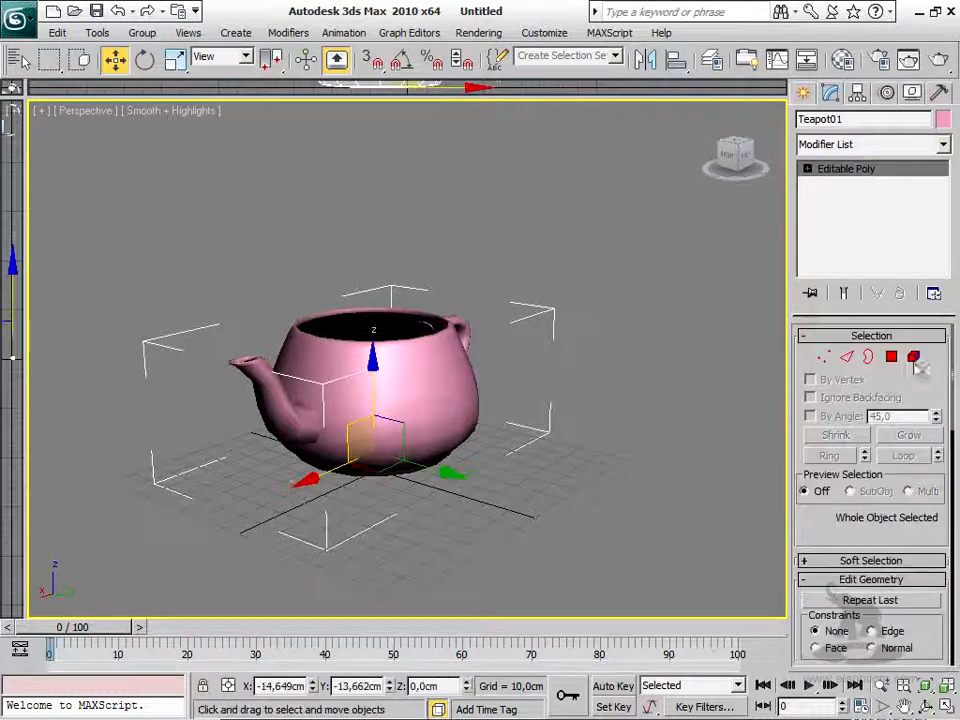
{"action": "left_click", "coordinate": [803, 93]}
{"action": "left_click", "coordinate": [840, 290]}
{"action": "left_click_drag", "start_coordinate": [634, 431], "coordinate": [650, 410]}
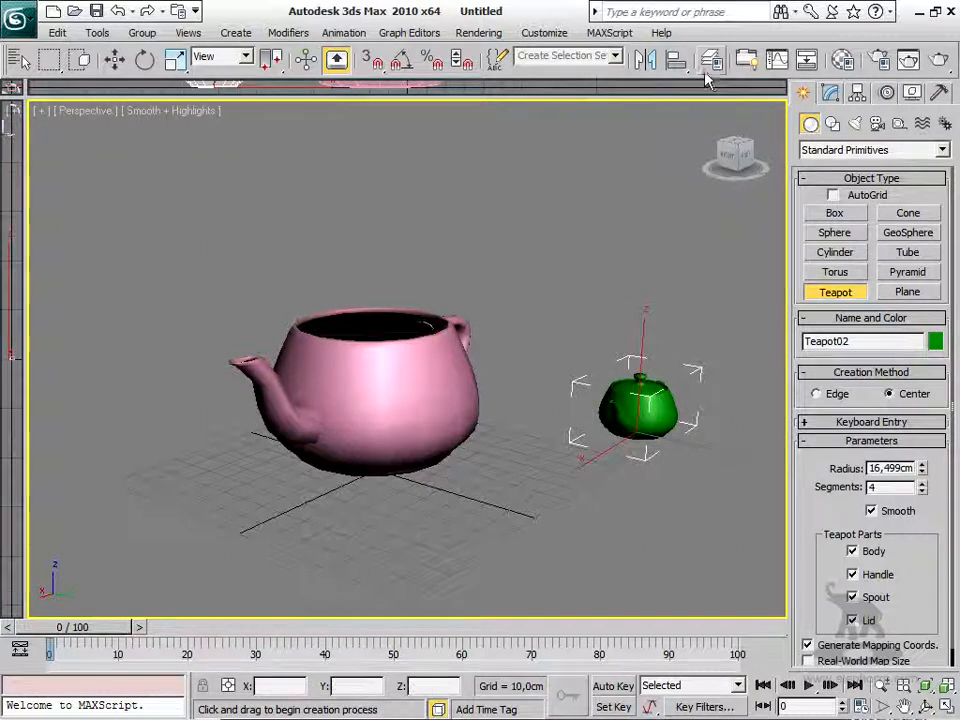
- Try a Normal Align of the green teapot's side onto the pink teapot's outer side
{"action": "left_click_drag", "start_coordinate": [676, 59], "coordinate": [680, 152]}
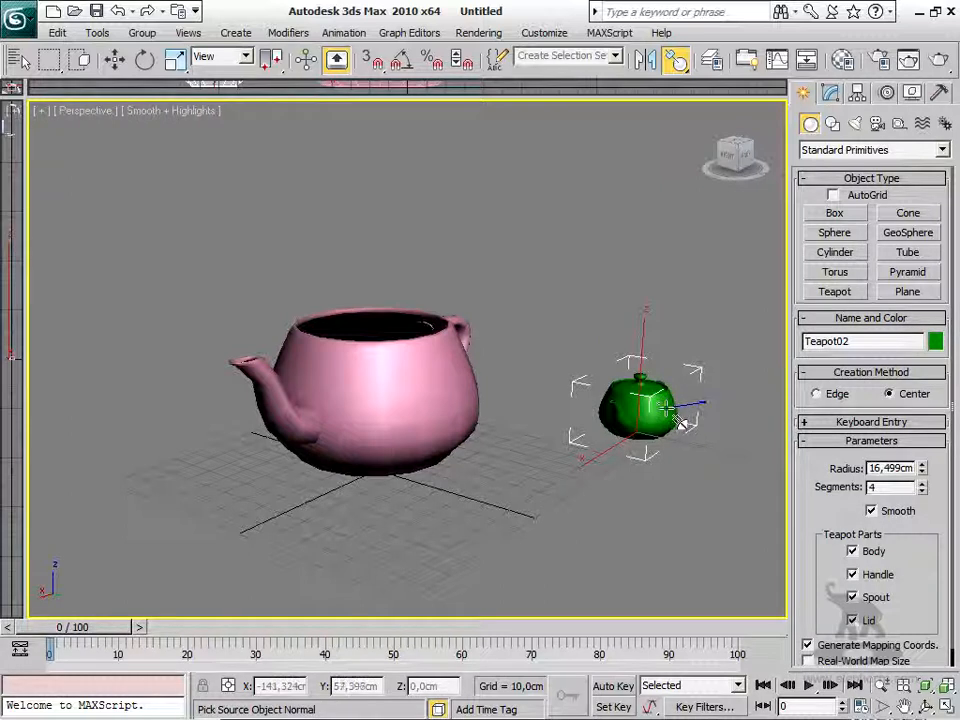
{"action": "left_click", "coordinate": [657, 405]}
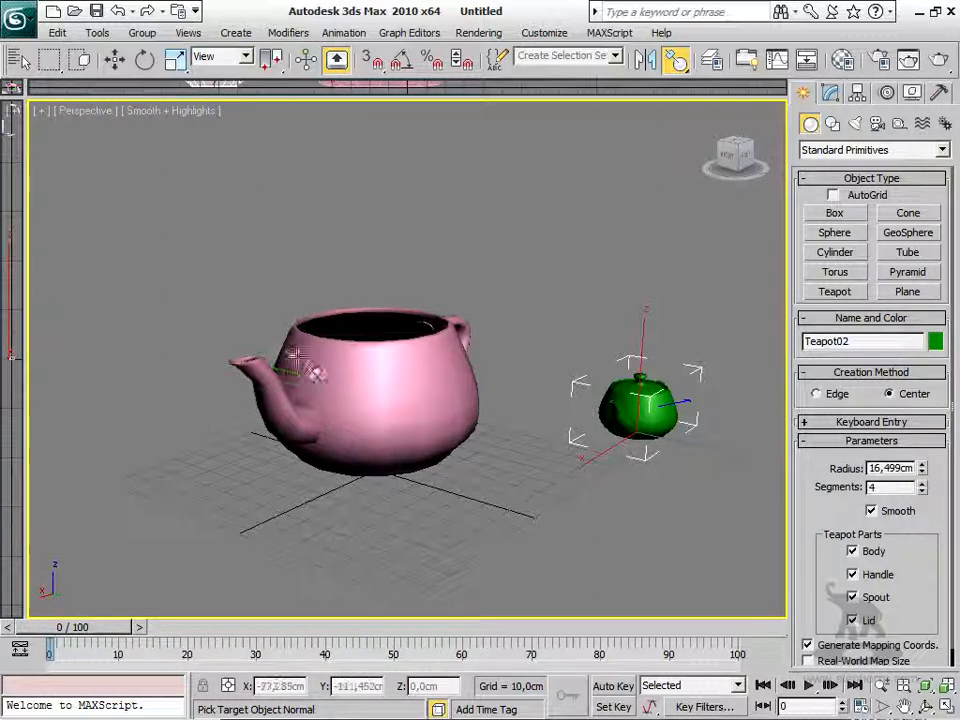
{"action": "left_click", "coordinate": [466, 380]}
{"action": "left_click_drag", "start_coordinate": [478, 250], "coordinate": [188, 232]}
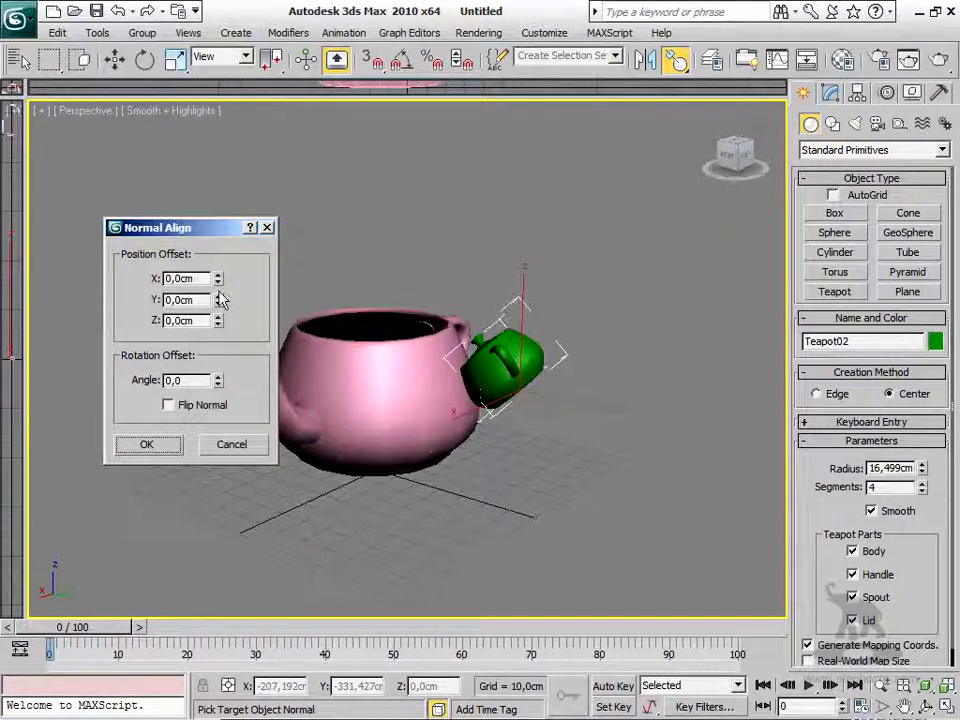
- Try small position offsets, a rotation offset of 20.5 and Flip Normal for the alignment, and cancel it
{"action": "left_click_drag", "start_coordinate": [217, 278], "coordinate": [216, 322]}
{"action": "left_click_drag", "start_coordinate": [218, 380], "coordinate": [214, 441]}
{"action": "left_click_drag", "start_coordinate": [217, 380], "coordinate": [185, 428]}
{"action": "left_click", "coordinate": [189, 410]}
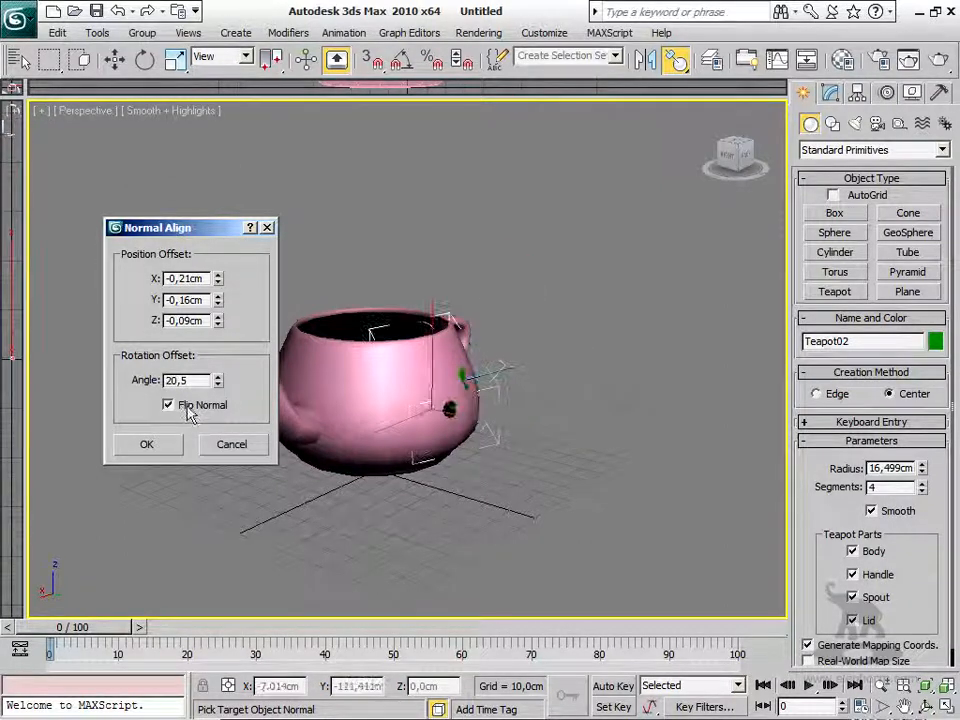
{"action": "left_click", "coordinate": [189, 412]}
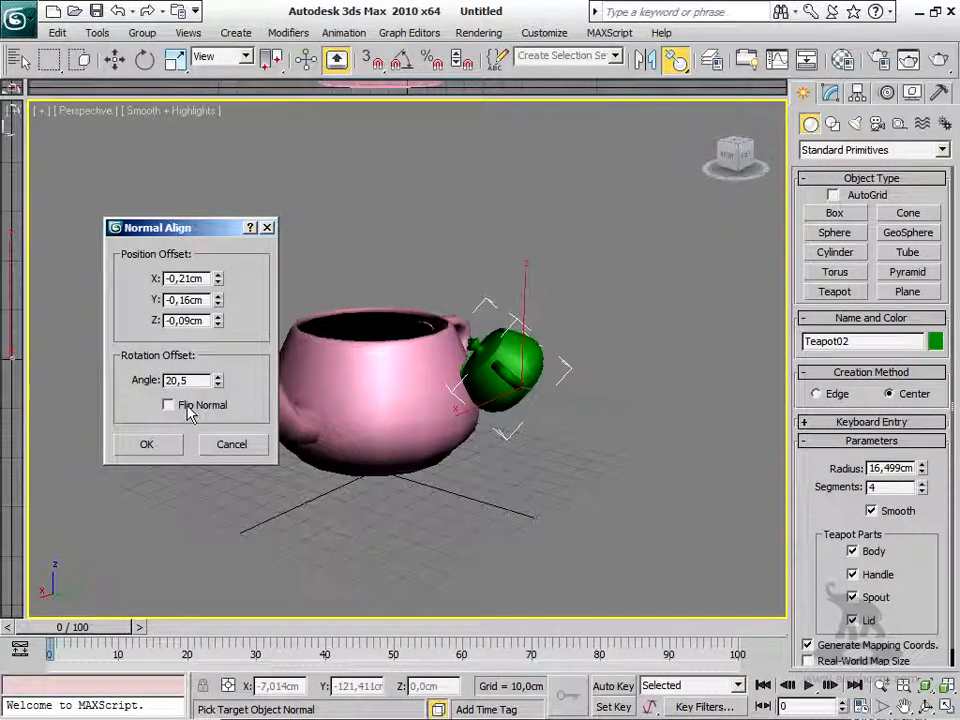
{"action": "left_click", "coordinate": [212, 444]}
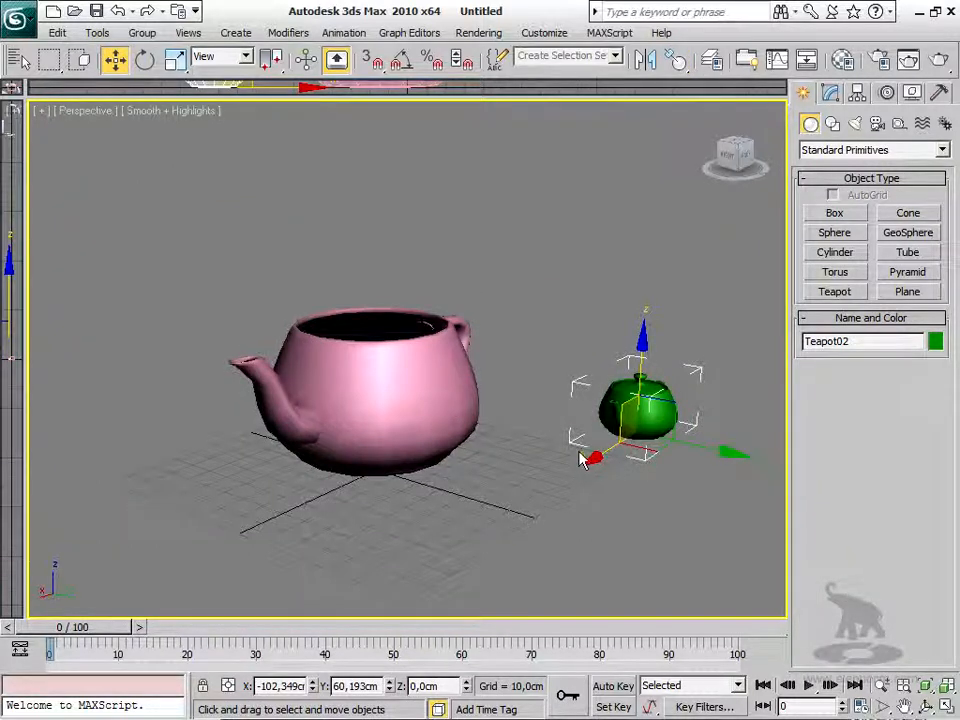
- Normal Align the green teapot's lid to the pink teapot's side, adjusting the rotation angle and offsetting it from the surface
{"action": "middle_click_drag", "start_coordinate": [596, 452], "coordinate": [547, 428], "text": "alt"}
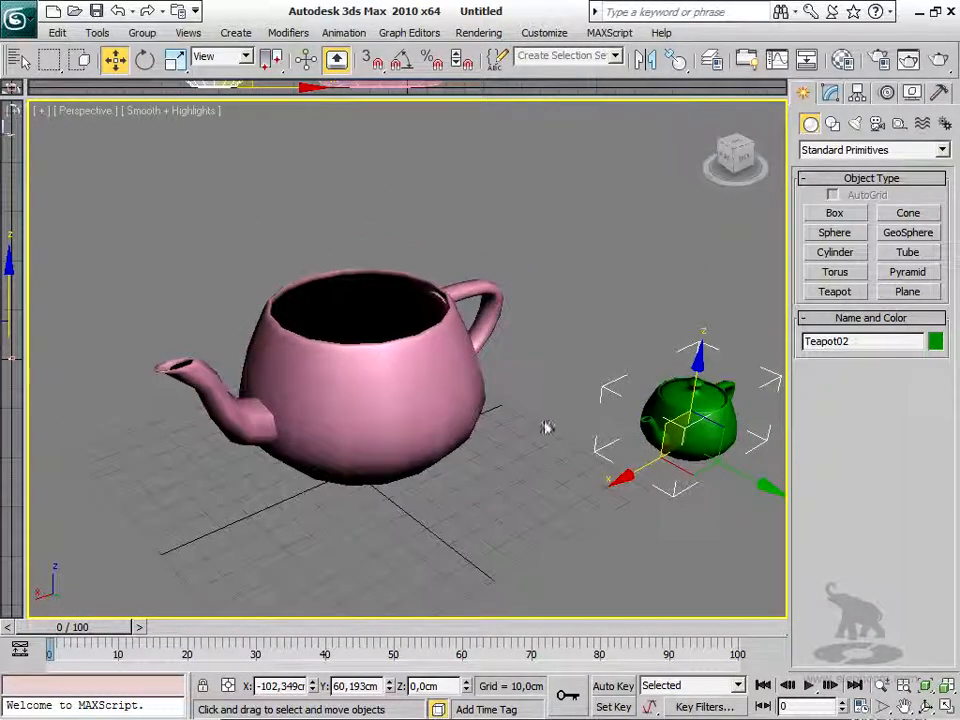
{"action": "middle_click_drag", "start_coordinate": [487, 362], "coordinate": [372, 341]}
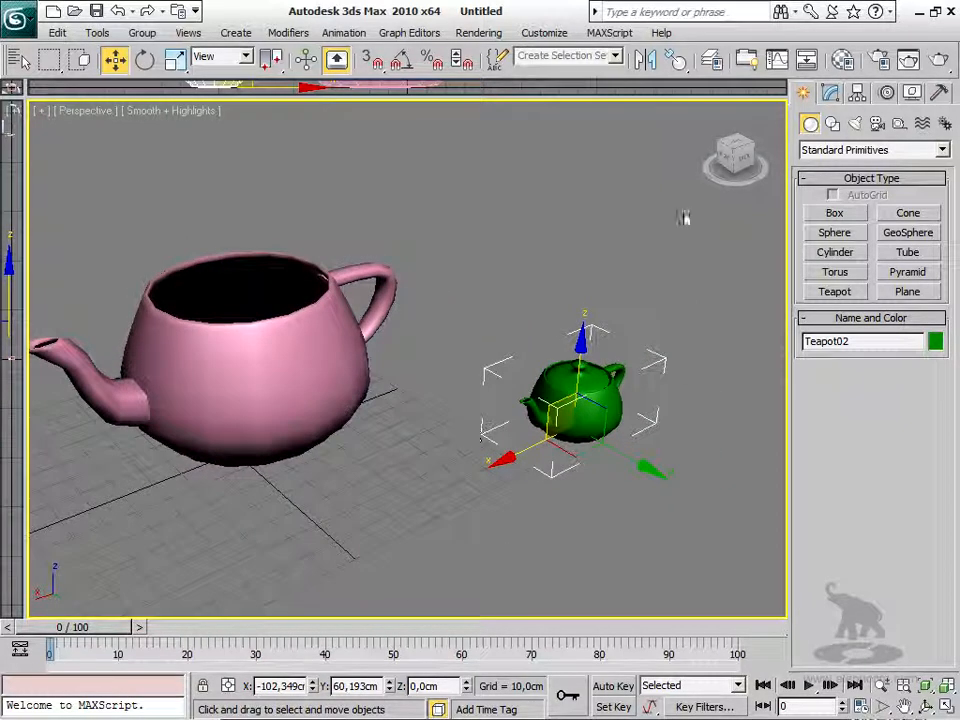
{"action": "left_click_drag", "start_coordinate": [677, 64], "coordinate": [678, 150]}
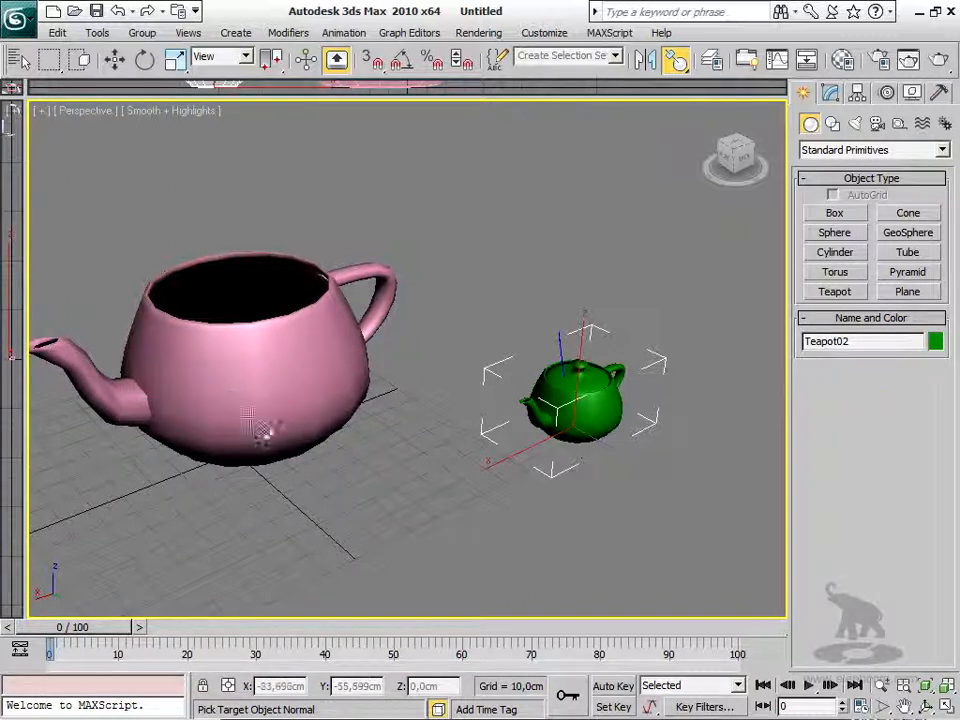
{"action": "left_click", "coordinate": [353, 378]}
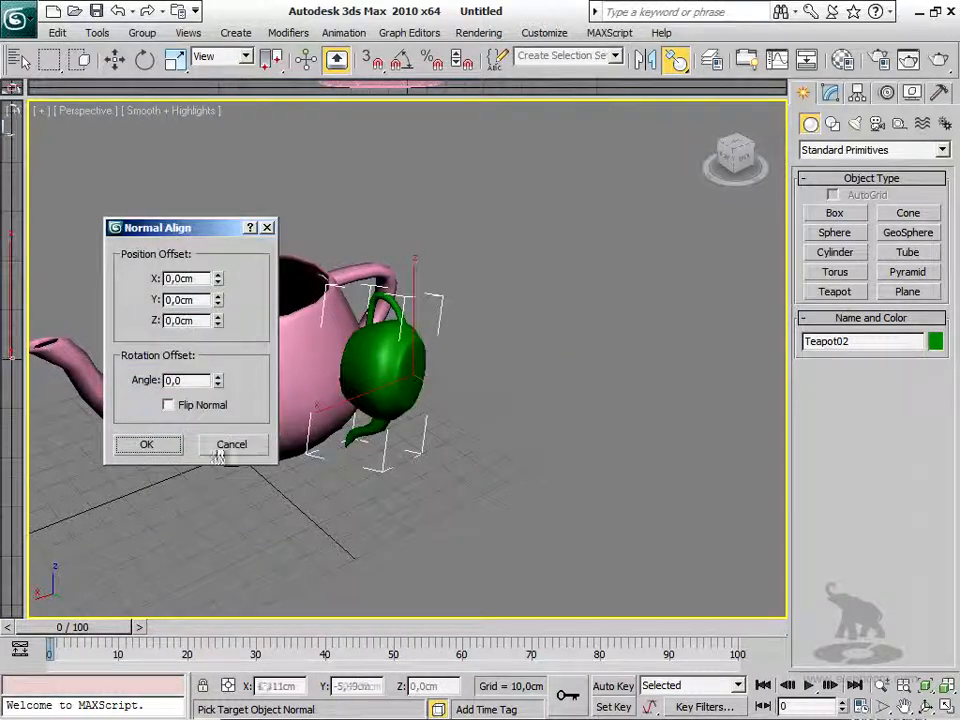
{"action": "left_click_drag", "start_coordinate": [219, 385], "coordinate": [232, 469]}
{"action": "left_click_drag", "start_coordinate": [219, 321], "coordinate": [110, 521]}
{"action": "left_click", "coordinate": [146, 446]}
- Align the green teapot's center to the pink teapot's pivot point in X, Y and Z position
{"action": "middle_click_drag", "start_coordinate": [225, 476], "coordinate": [300, 395], "text": "alt"}
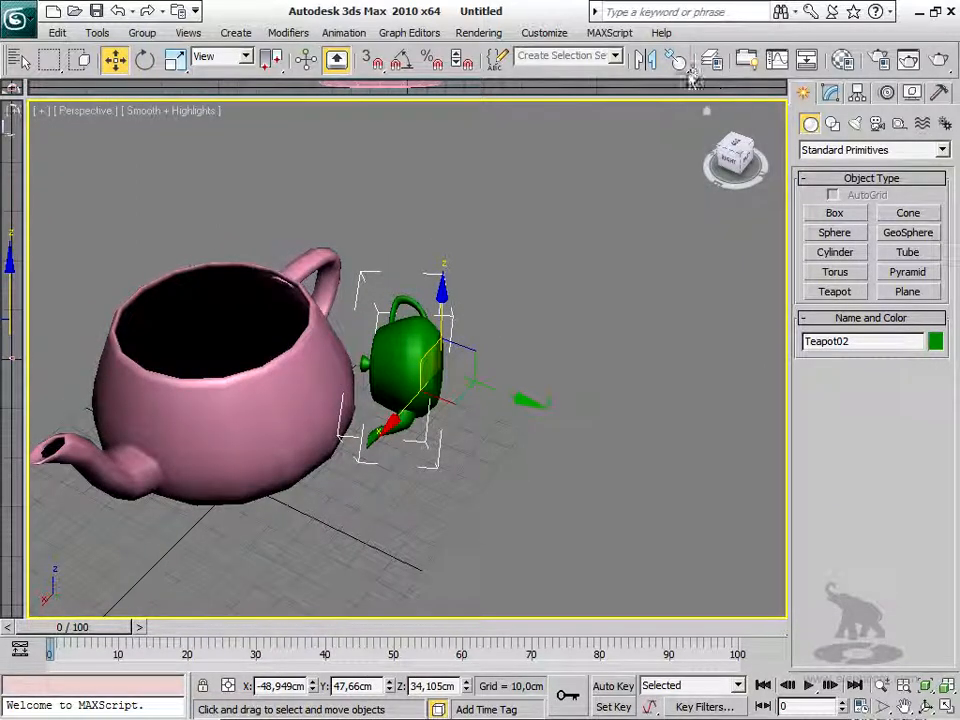
{"action": "left_click_drag", "start_coordinate": [676, 62], "coordinate": [678, 88]}
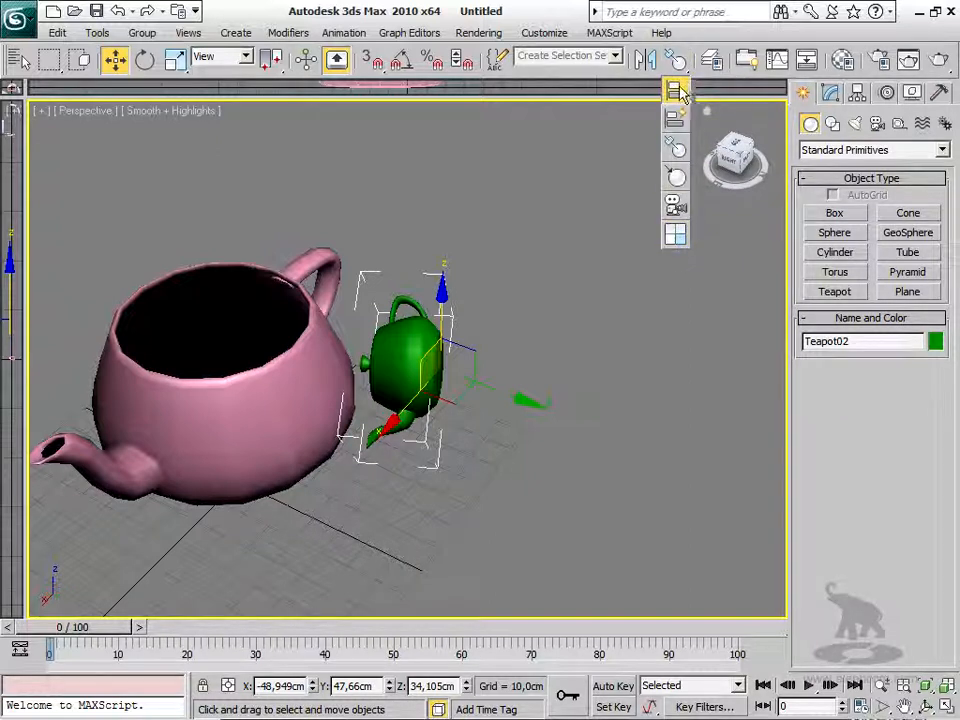
{"action": "left_click_drag", "start_coordinate": [680, 90], "coordinate": [678, 90]}
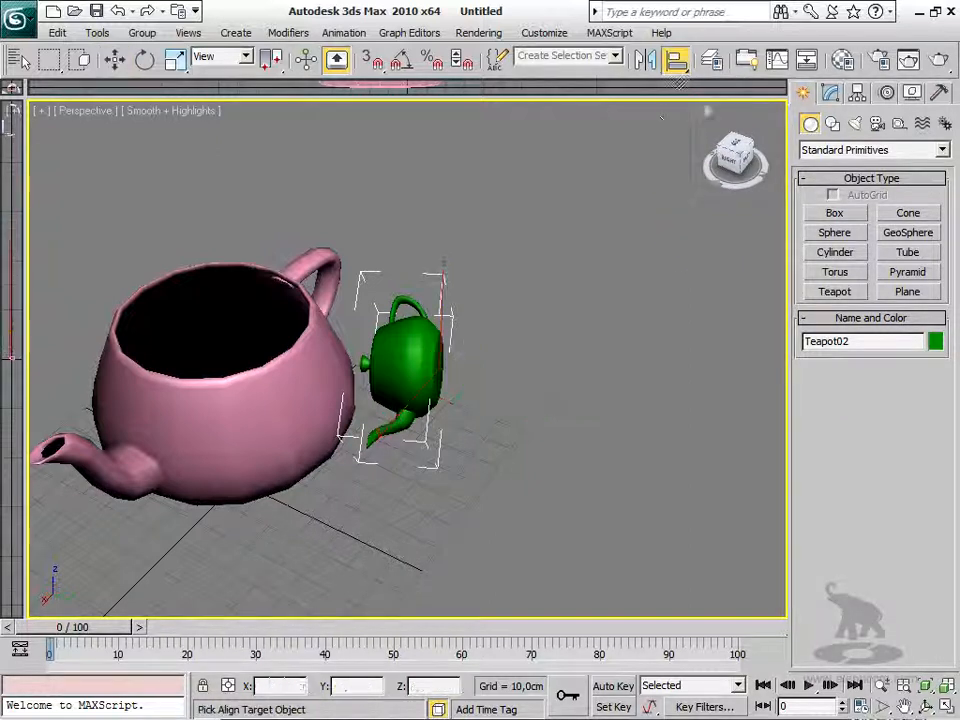
{"action": "left_click", "coordinate": [228, 256]}
{"action": "left_click", "coordinate": [483, 266]}
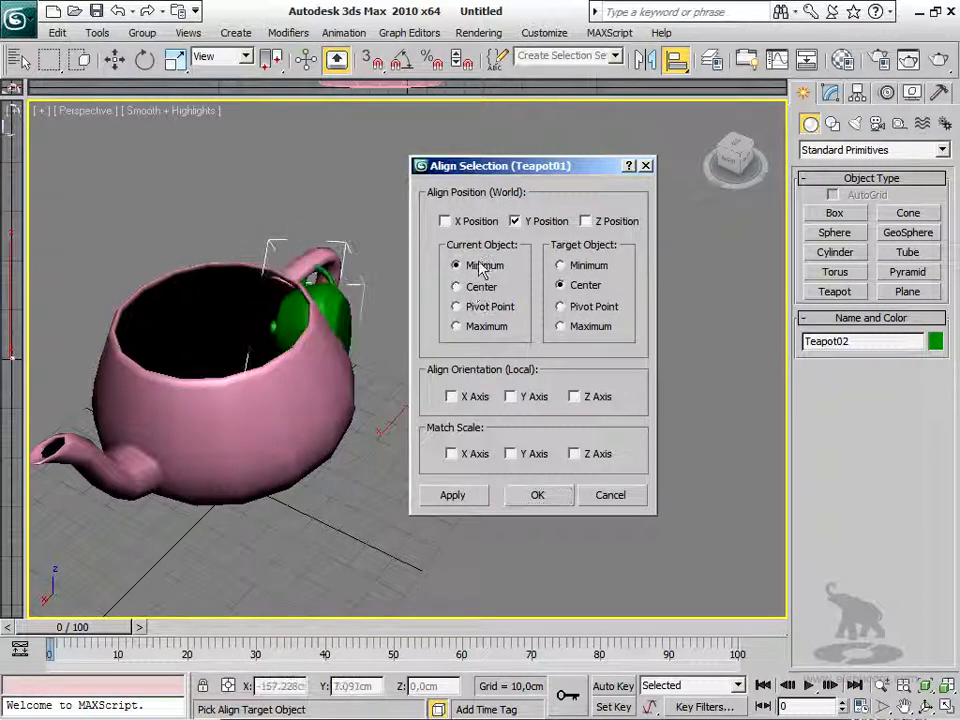
{"action": "left_click", "coordinate": [561, 265]}
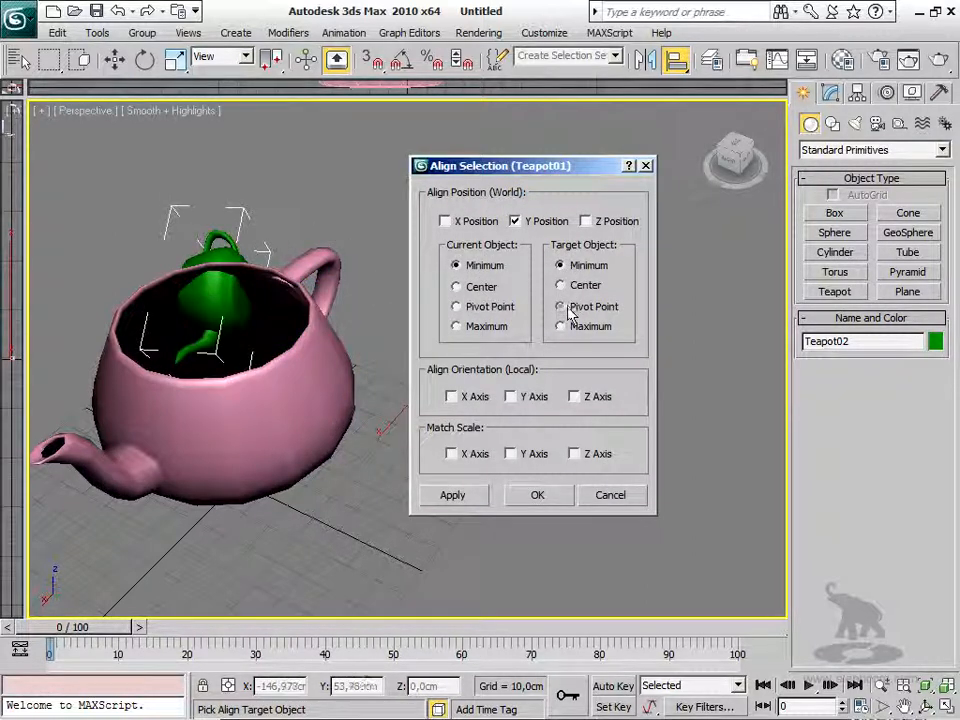
{"action": "left_click", "coordinate": [568, 310]}
{"action": "left_click", "coordinate": [482, 288]}
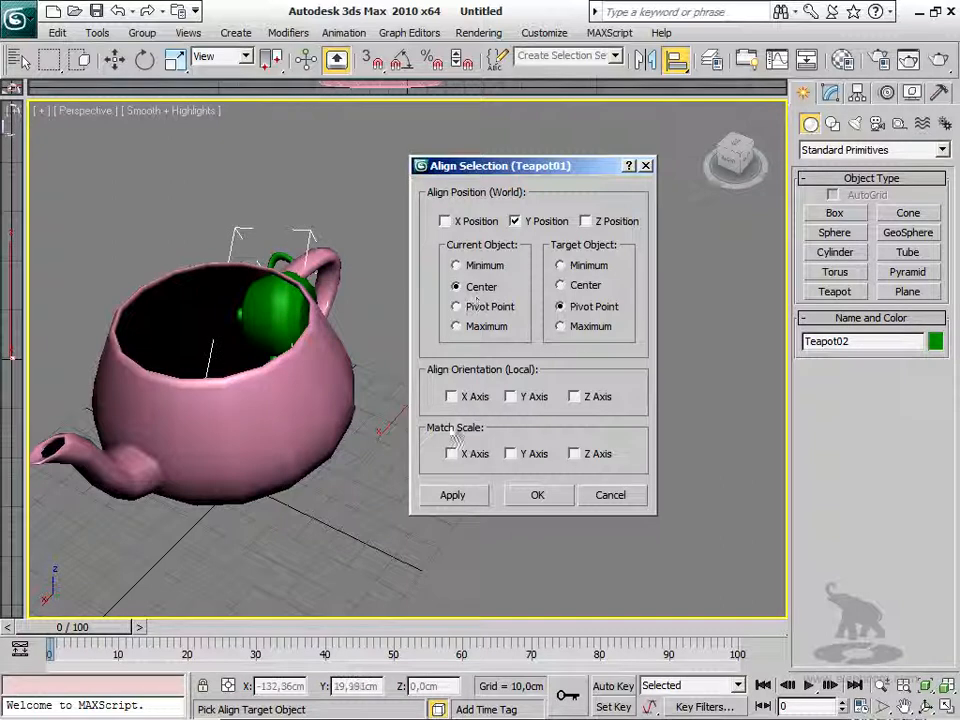
{"action": "left_click", "coordinate": [462, 226]}
{"action": "left_click", "coordinate": [598, 224]}
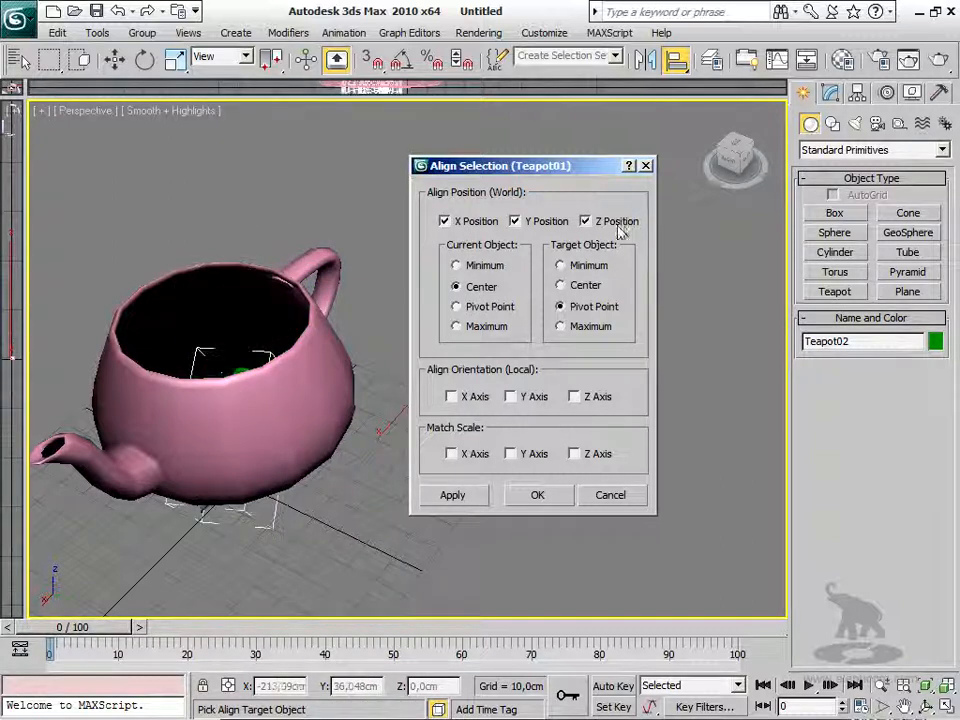
{"action": "left_click", "coordinate": [566, 497]}
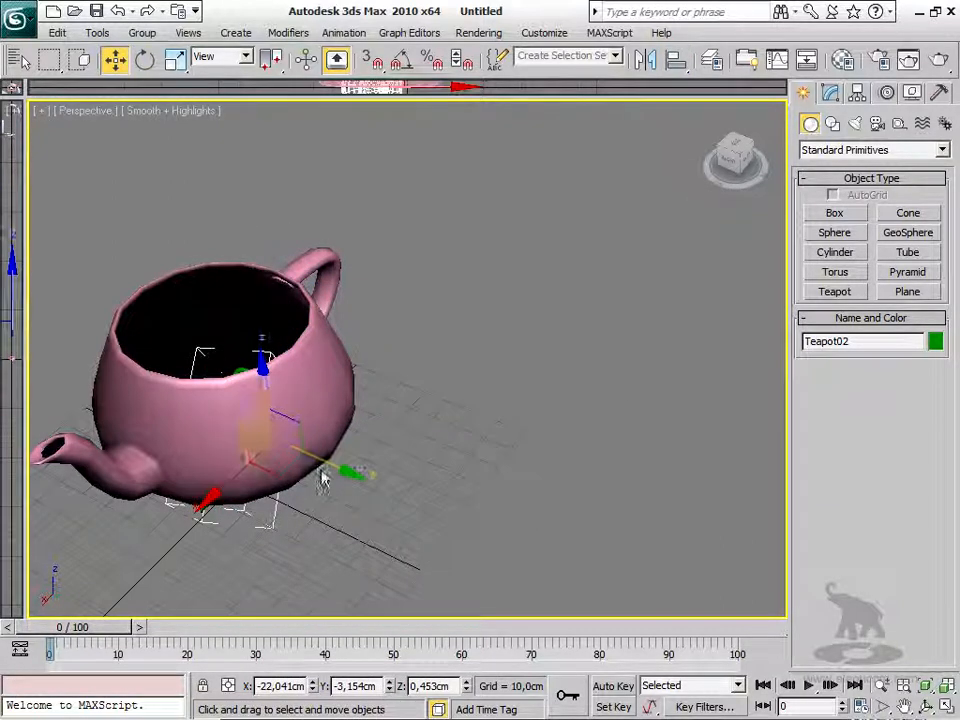
- Move the green teapot away along the Y axis and Quick Align it to the pink teapot
{"action": "left_click_drag", "start_coordinate": [343, 468], "coordinate": [615, 495]}
{"action": "left_click_drag", "start_coordinate": [684, 68], "coordinate": [678, 120]}
{"action": "left_click", "coordinate": [337, 397]}
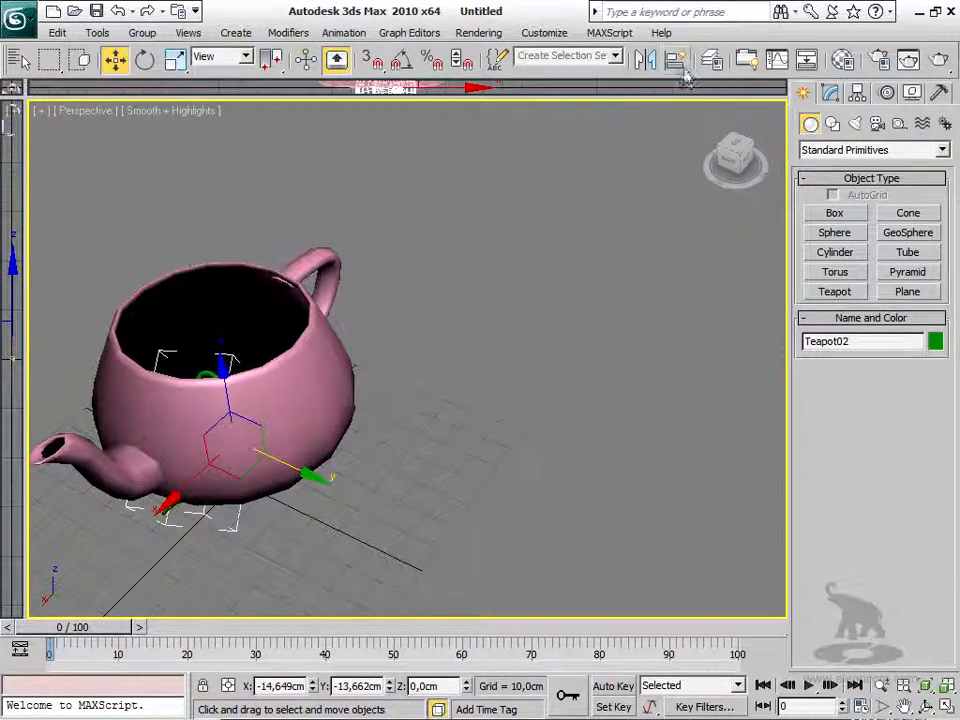
- Normal Align the green teapot from inside the pink teapot onto its outer side below the handle, keeping the default offsets
{"action": "left_click_drag", "start_coordinate": [677, 62], "coordinate": [677, 150]}
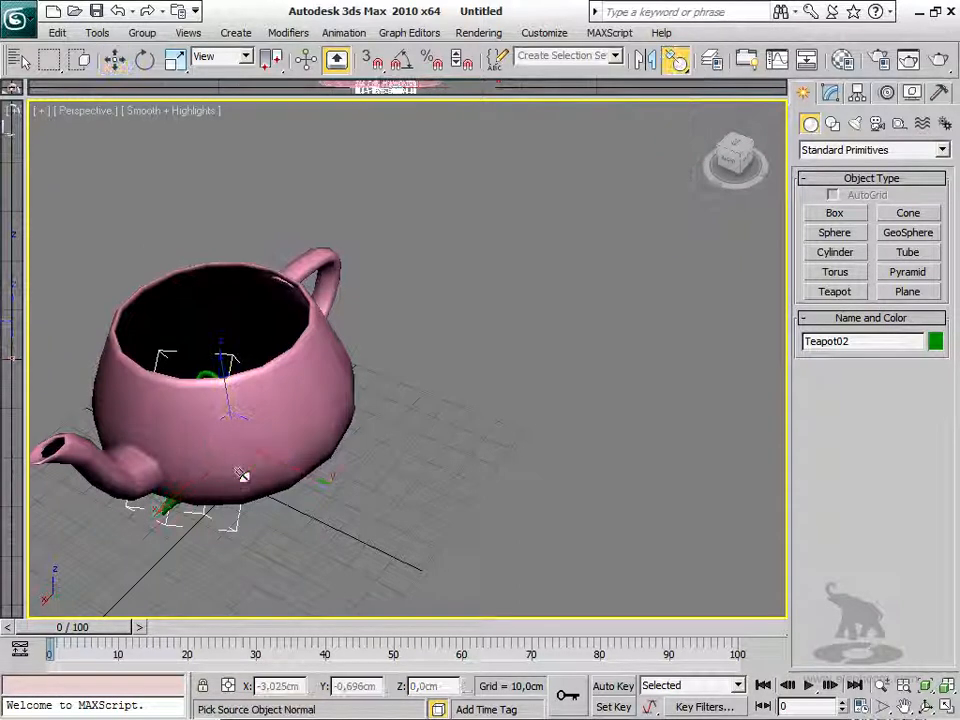
{"action": "left_click", "coordinate": [229, 389]}
{"action": "left_click_drag", "start_coordinate": [343, 396], "coordinate": [339, 377]}
{"action": "left_click", "coordinate": [162, 445]}
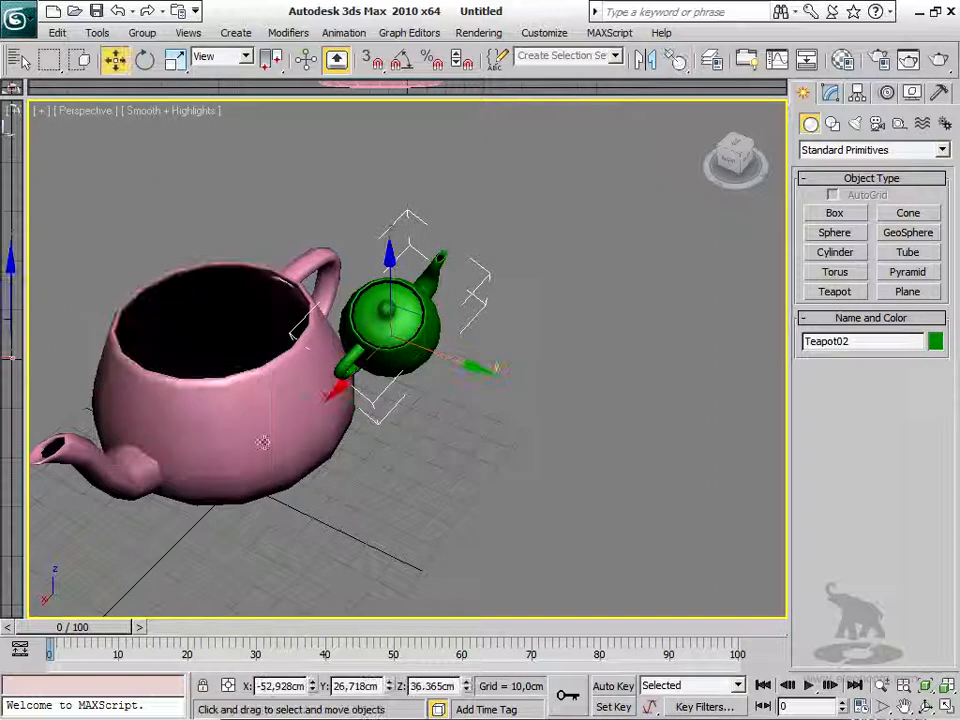
- Reset the scene without saving the changes and enlarge the Perspective view
{"action": "left_click", "coordinate": [18, 18]}
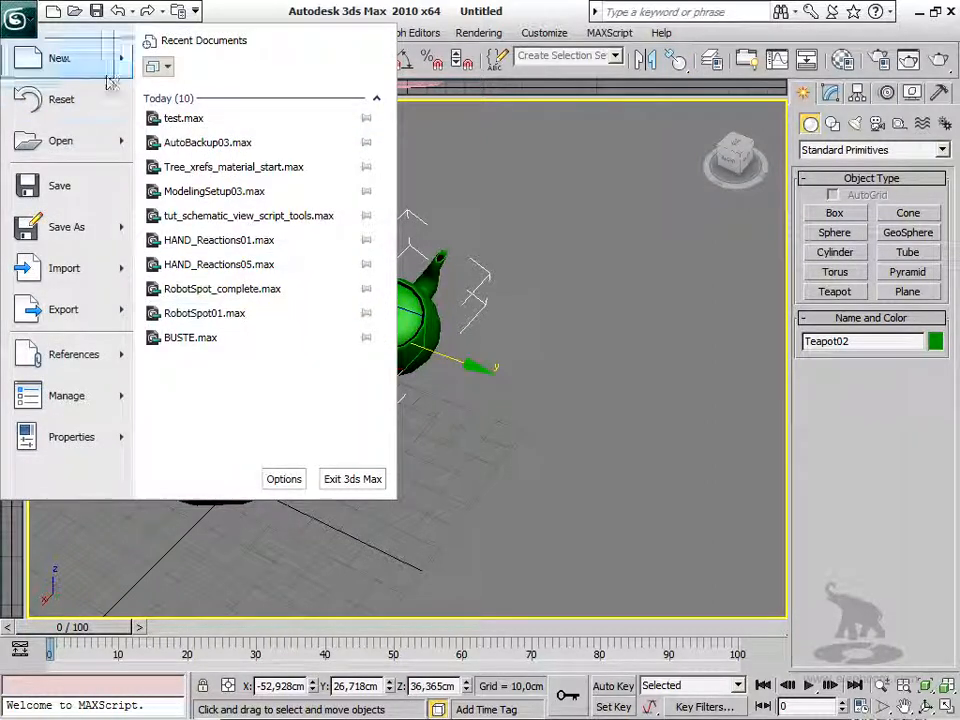
{"action": "left_click", "coordinate": [66, 99]}
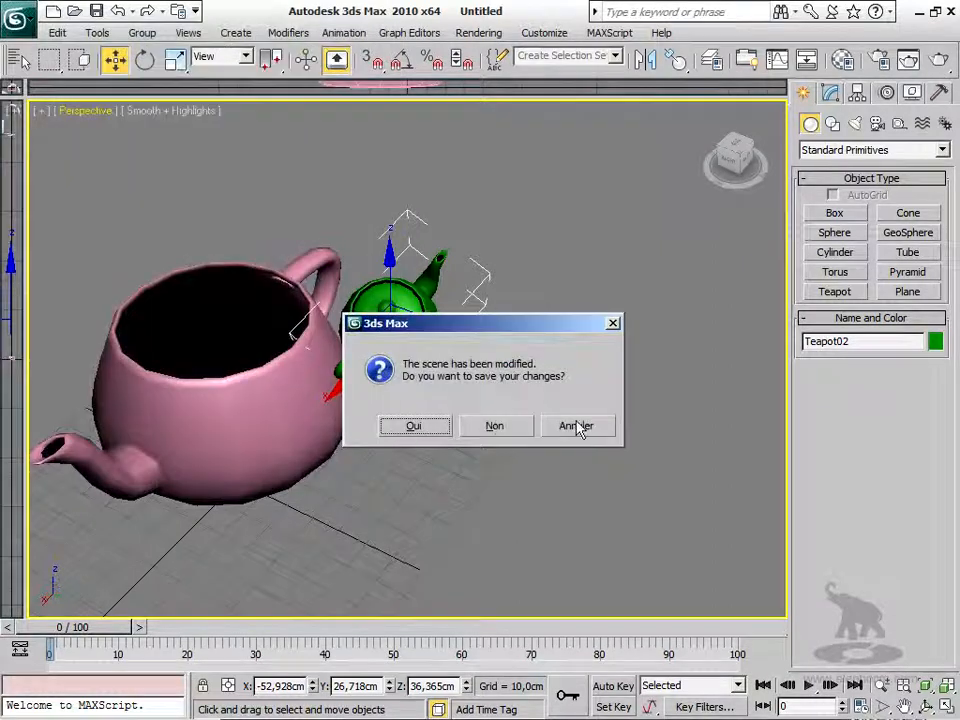
{"action": "left_click", "coordinate": [494, 425]}
{"action": "left_click", "coordinate": [445, 398]}
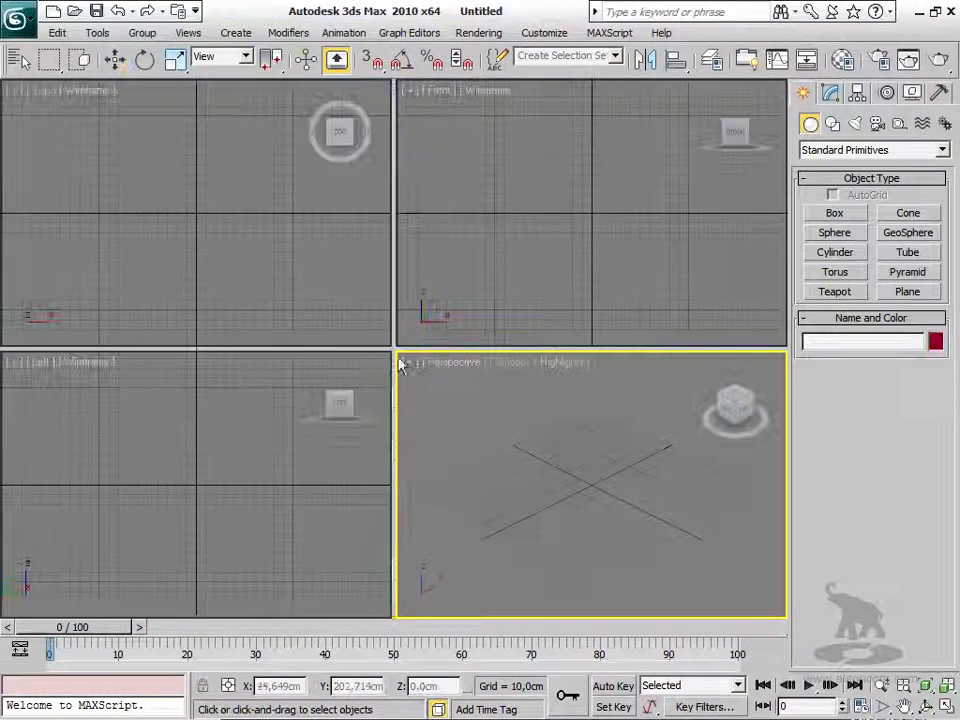
{"action": "key", "text": "alt+w"}
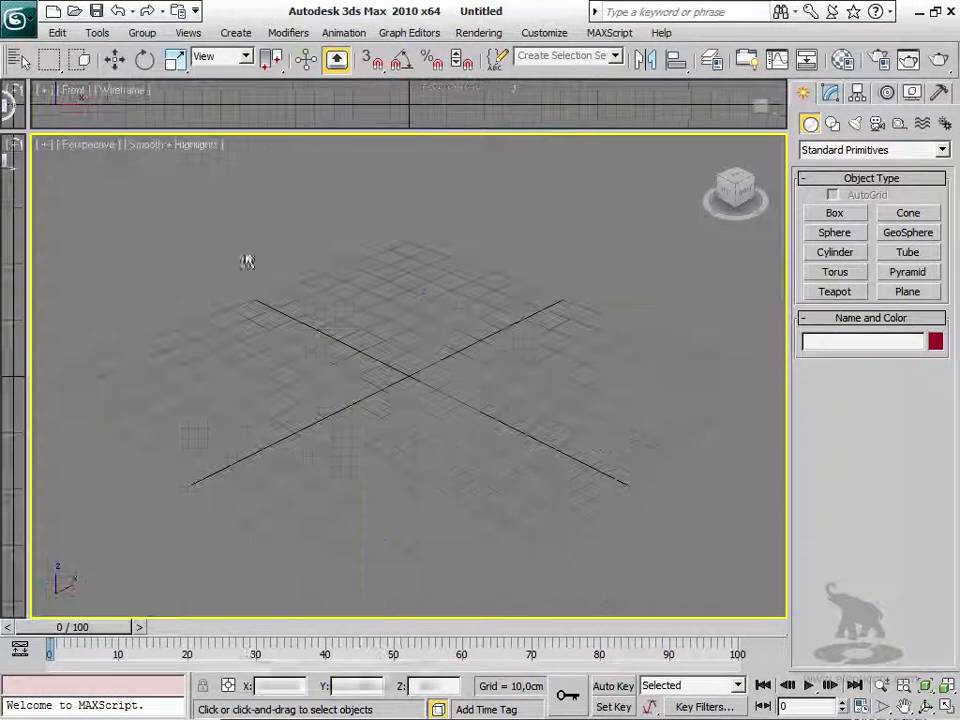
- Create a large teapot with a radius of about 27 cm near the centre of the grid
{"action": "left_click", "coordinate": [842, 252]}
{"action": "left_click", "coordinate": [836, 273]}
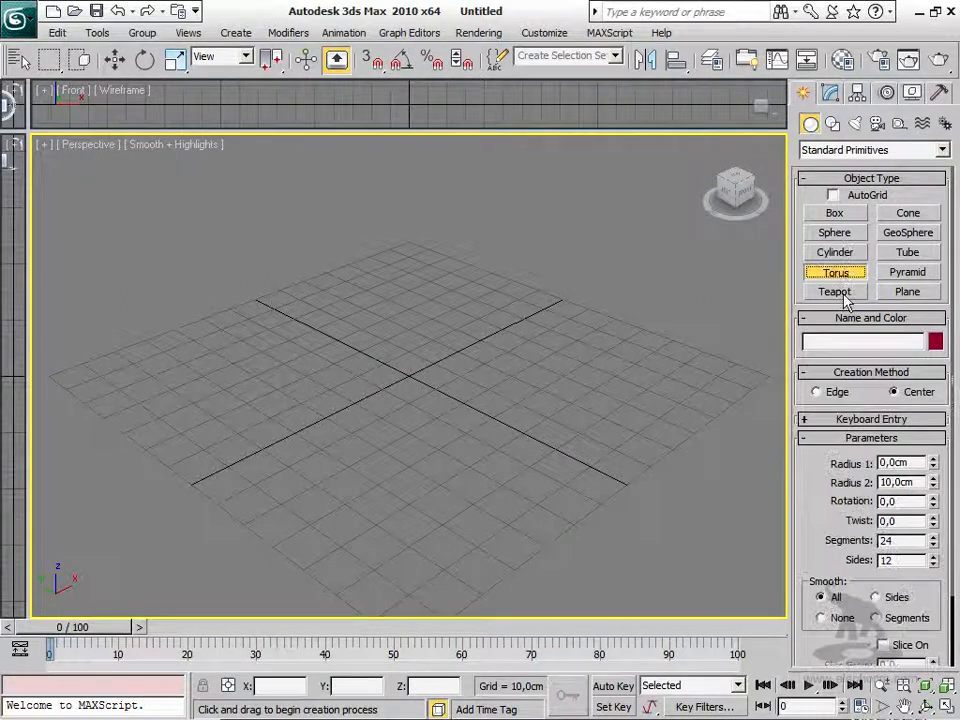
{"action": "left_click", "coordinate": [835, 292]}
{"action": "left_click_drag", "start_coordinate": [414, 420], "coordinate": [435, 375]}
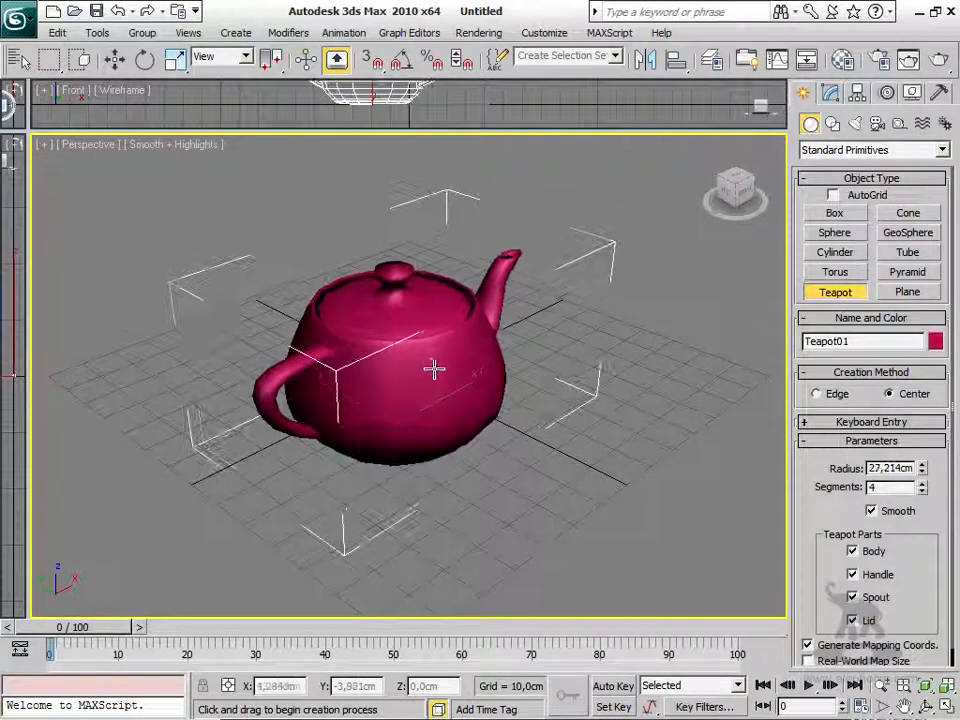
- Try creating two more teapots without AutoGrid around the large teapot, and undo them
{"action": "left_click_drag", "start_coordinate": [666, 366], "coordinate": [640, 322]}
{"action": "left_click_drag", "start_coordinate": [567, 297], "coordinate": [610, 318]}
{"action": "key", "text": "ctrl+z"}
{"action": "key", "text": "ctrl+z"}
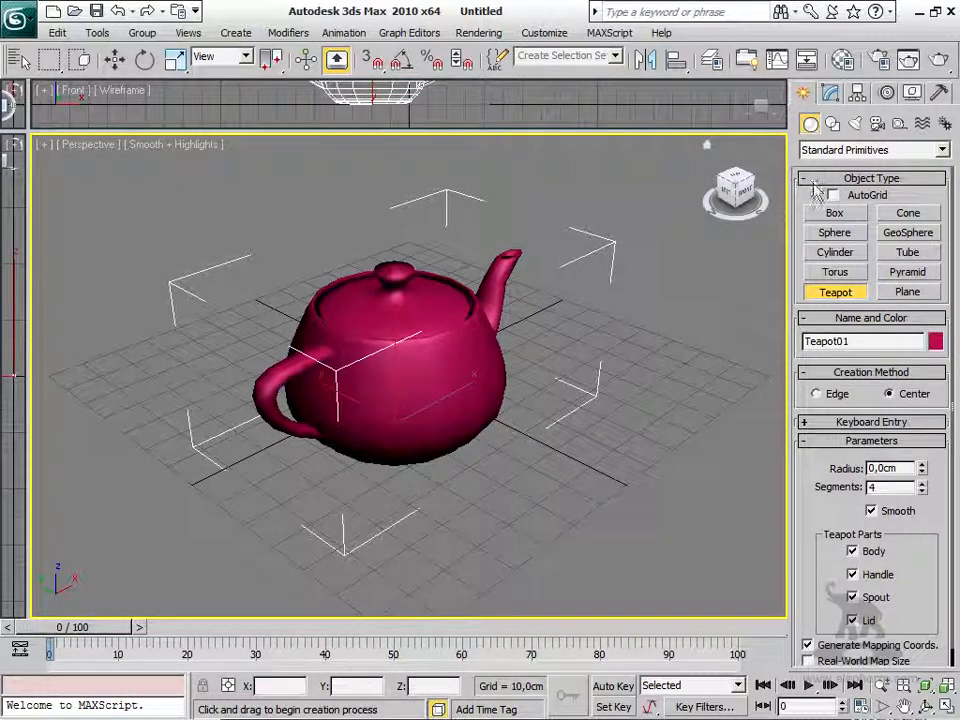
- Enable AutoGrid and create several small teapots directly on the large teapot's lid and the near side of its body
{"action": "left_click", "coordinate": [834, 195]}
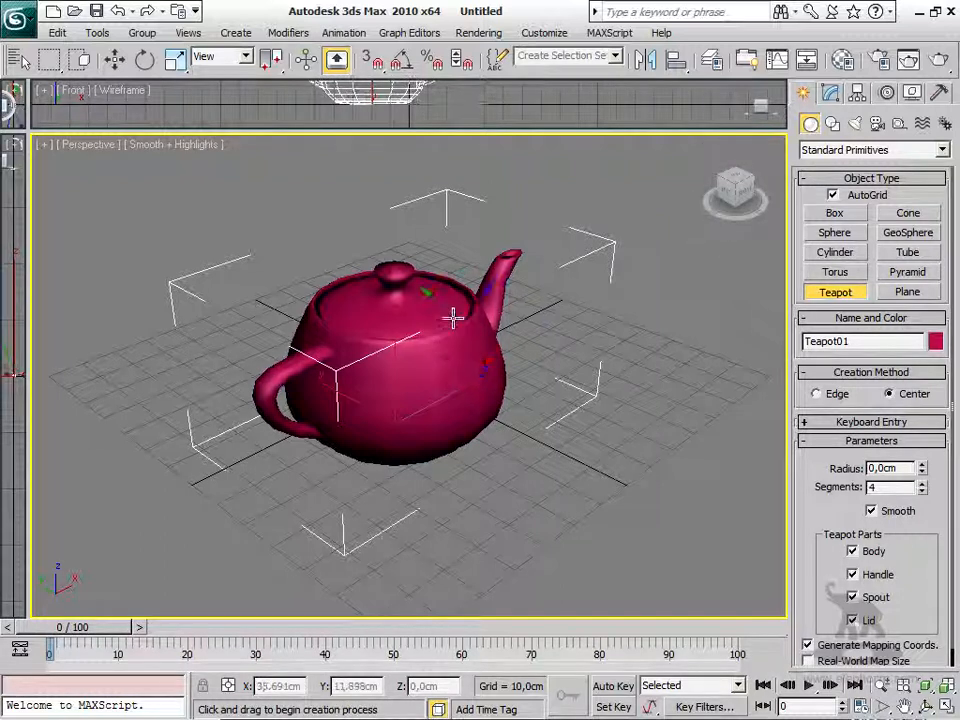
{"action": "left_click_drag", "start_coordinate": [470, 375], "coordinate": [488, 372]}
{"action": "left_click_drag", "start_coordinate": [401, 392], "coordinate": [408, 393]}
{"action": "left_click_drag", "start_coordinate": [426, 290], "coordinate": [503, 338]}
{"action": "left_click_drag", "start_coordinate": [370, 373], "coordinate": [378, 375]}
{"action": "left_click_drag", "start_coordinate": [362, 320], "coordinate": [382, 330]}
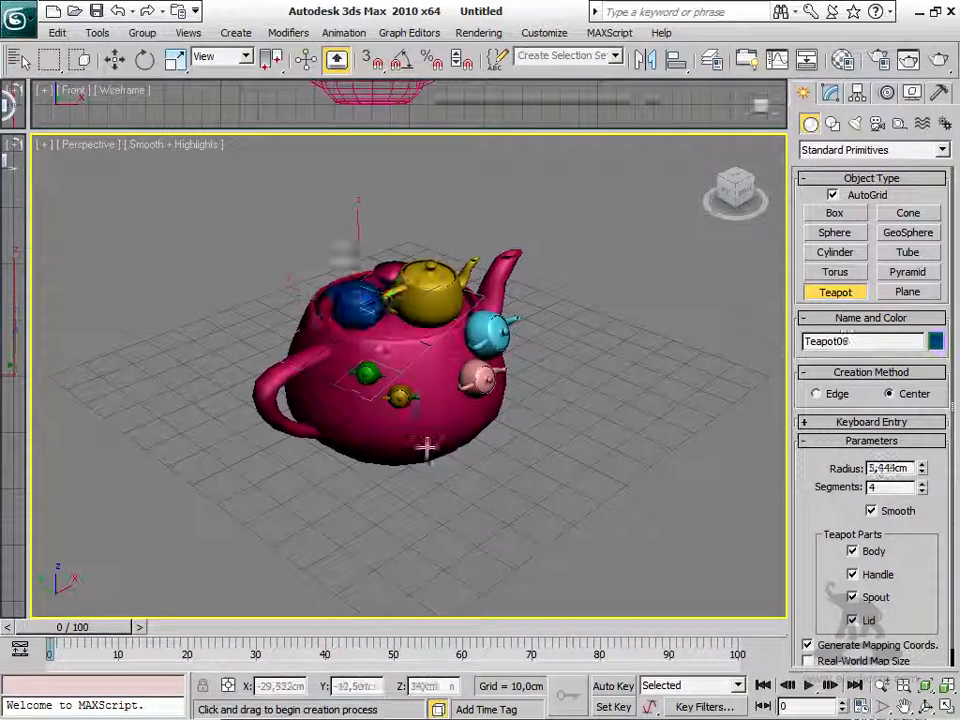
- Create more small AutoGrid teapots of varying sizes around the other sides of the large teapot
{"action": "left_click_drag", "start_coordinate": [432, 442], "coordinate": [439, 446]}
{"action": "left_click_drag", "start_coordinate": [428, 376], "coordinate": [437, 379]}
{"action": "left_click_drag", "start_coordinate": [316, 410], "coordinate": [323, 414]}
{"action": "middle_click_drag", "start_coordinate": [323, 414], "coordinate": [369, 465], "text": "alt"}
{"action": "left_click_drag", "start_coordinate": [335, 462], "coordinate": [375, 437]}
{"action": "middle_click_drag", "start_coordinate": [375, 437], "coordinate": [380, 434], "text": "alt"}
{"action": "left_click_drag", "start_coordinate": [380, 434], "coordinate": [395, 440]}
{"action": "left_click_drag", "start_coordinate": [555, 478], "coordinate": [477, 386]}
{"action": "middle_click_drag", "start_coordinate": [477, 386], "coordinate": [593, 518], "text": "alt"}
{"action": "left_click_drag", "start_coordinate": [636, 527], "coordinate": [621, 484]}
{"action": "left_click_drag", "start_coordinate": [569, 432], "coordinate": [568, 406]}
{"action": "left_click_drag", "start_coordinate": [549, 525], "coordinate": [549, 510]}
{"action": "middle_click_drag", "start_coordinate": [549, 510], "coordinate": [446, 420], "text": "alt"}
{"action": "scroll", "coordinate": [494, 391], "scroll_direction": "down", "scroll_amount": 6}
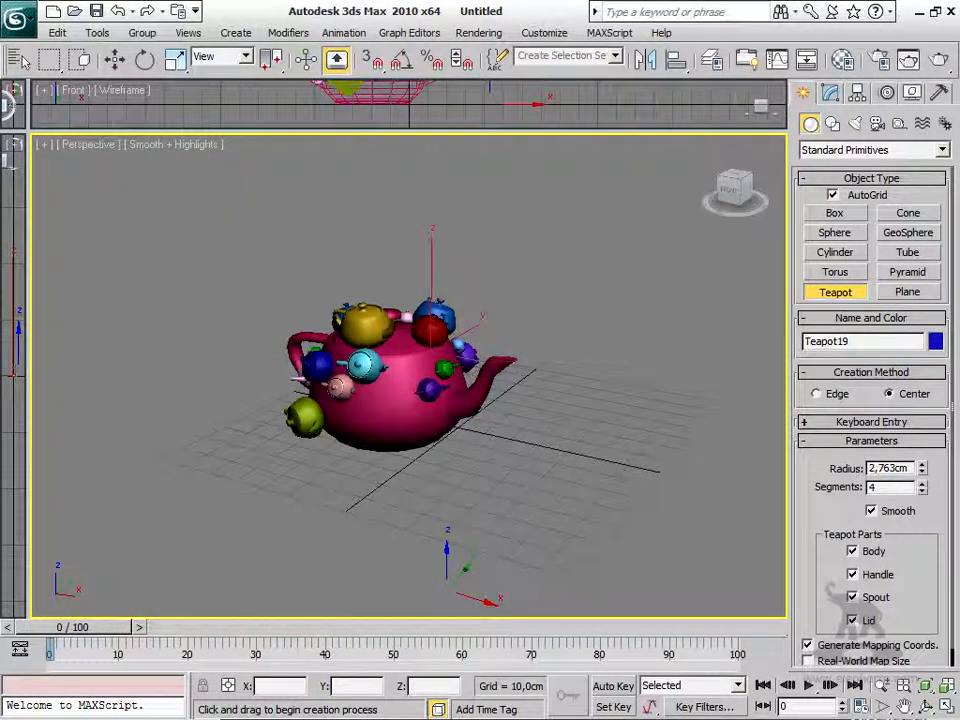